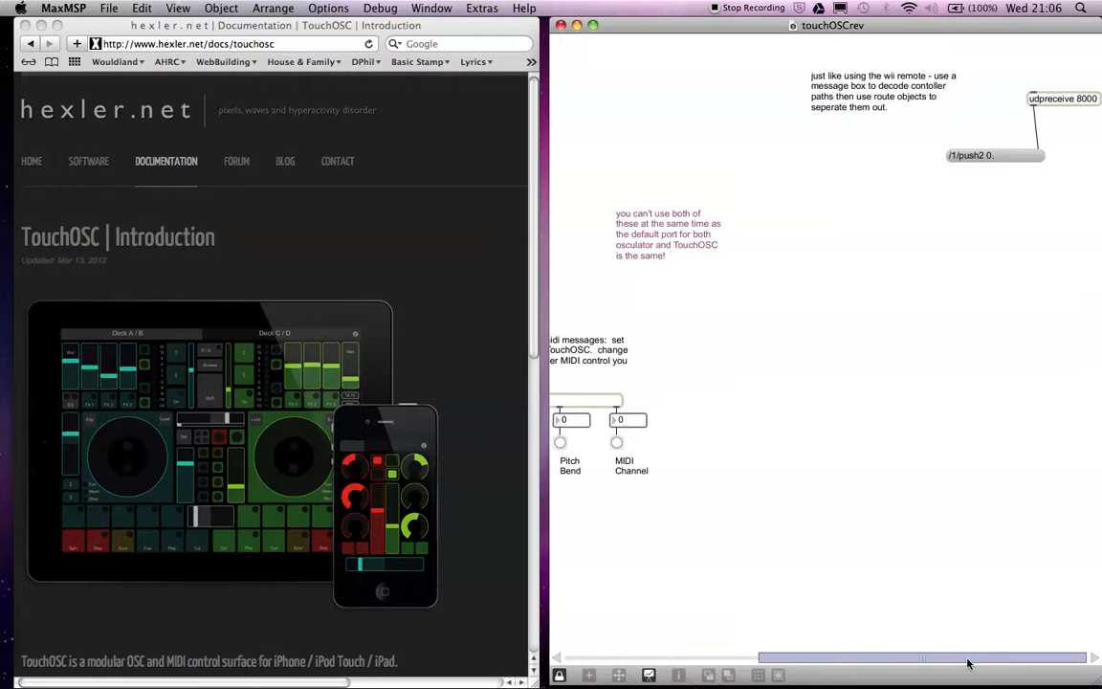
Look up the computer's wireless IP address in the Network preferences and close them.
drag(971, 658, 754, 656)
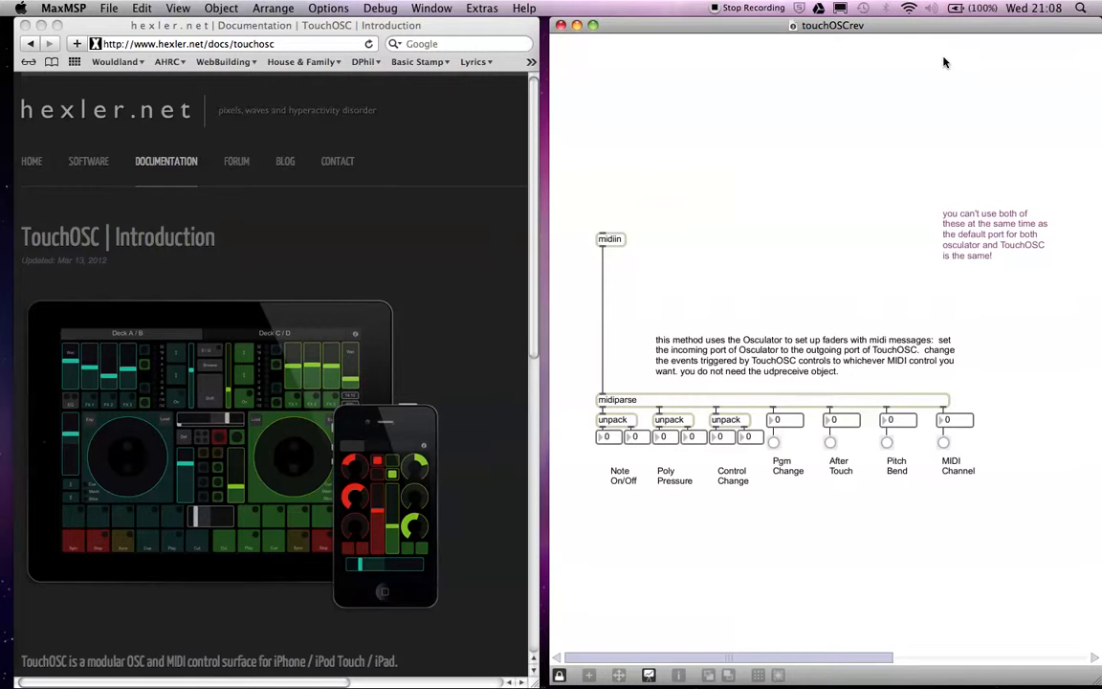
click(908, 9)
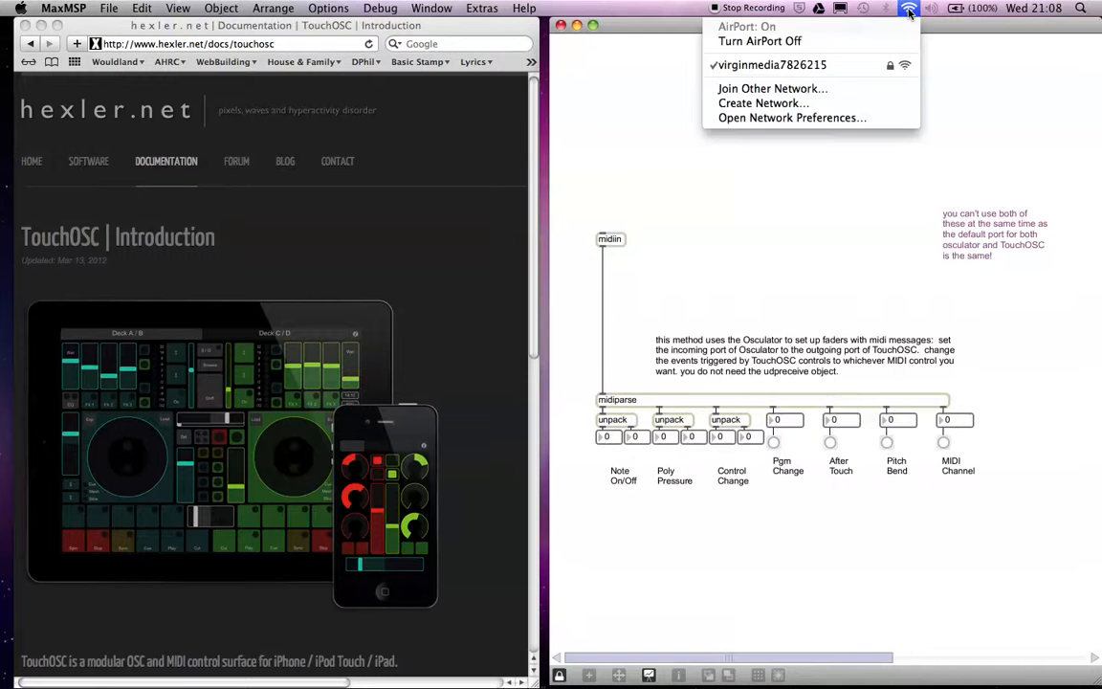
click(893, 116)
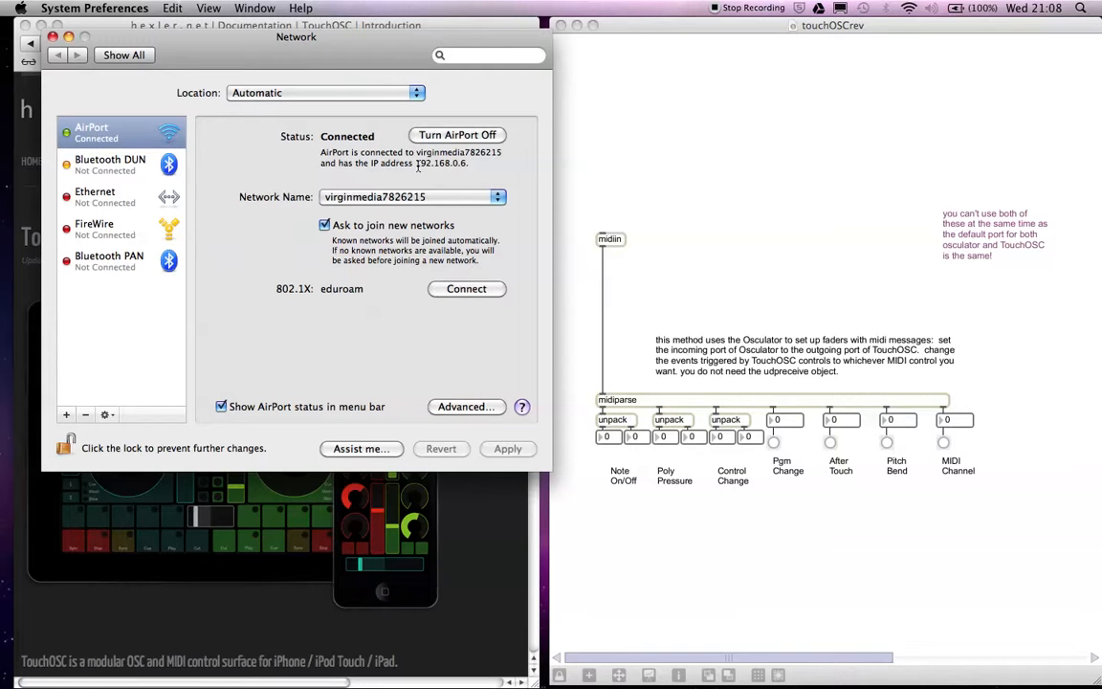
drag(416, 164, 465, 163)
click(53, 37)
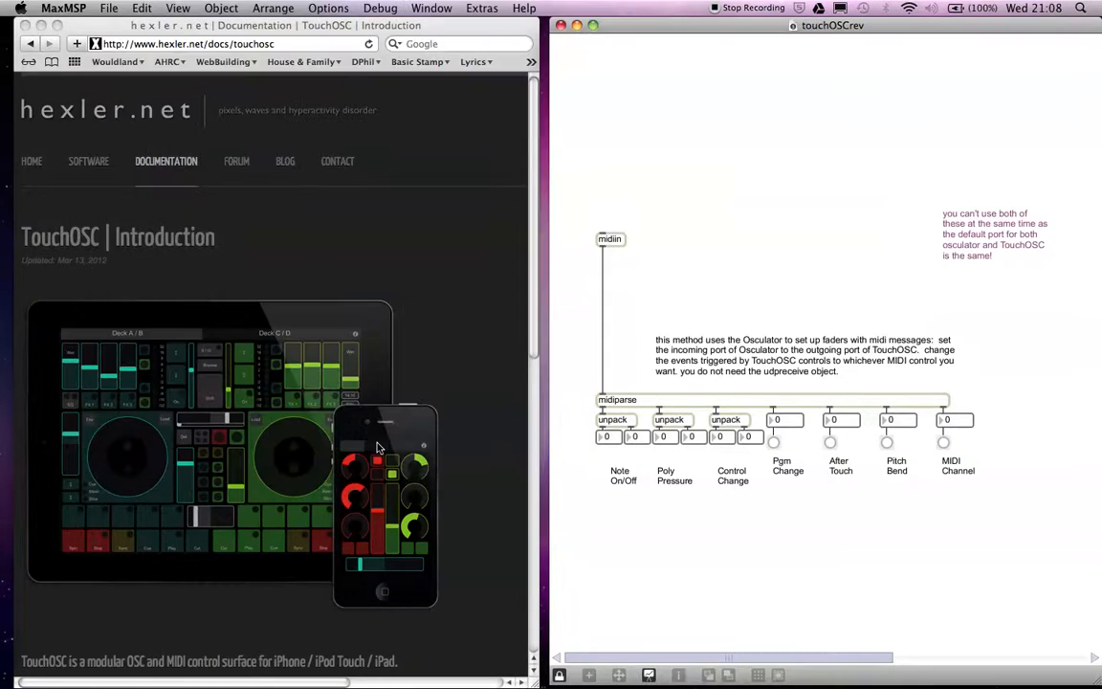
Switch to Safari, open the Configuration page of the TouchOSC documentation and enlarge its configuration screenshot.
click(179, 164)
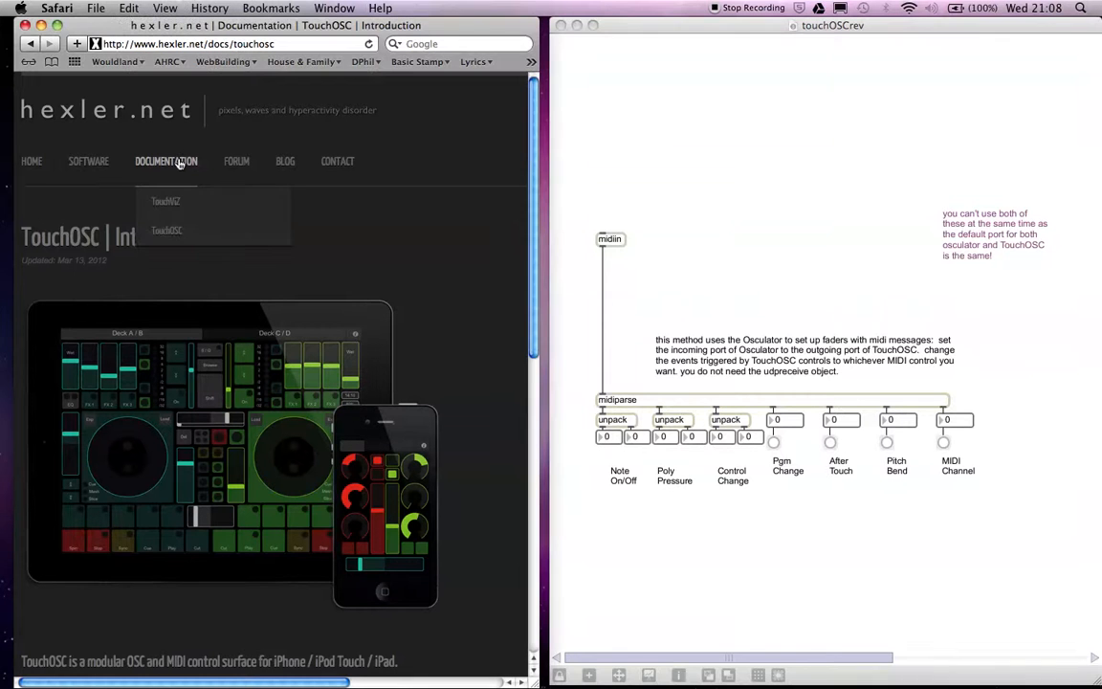
click(173, 231)
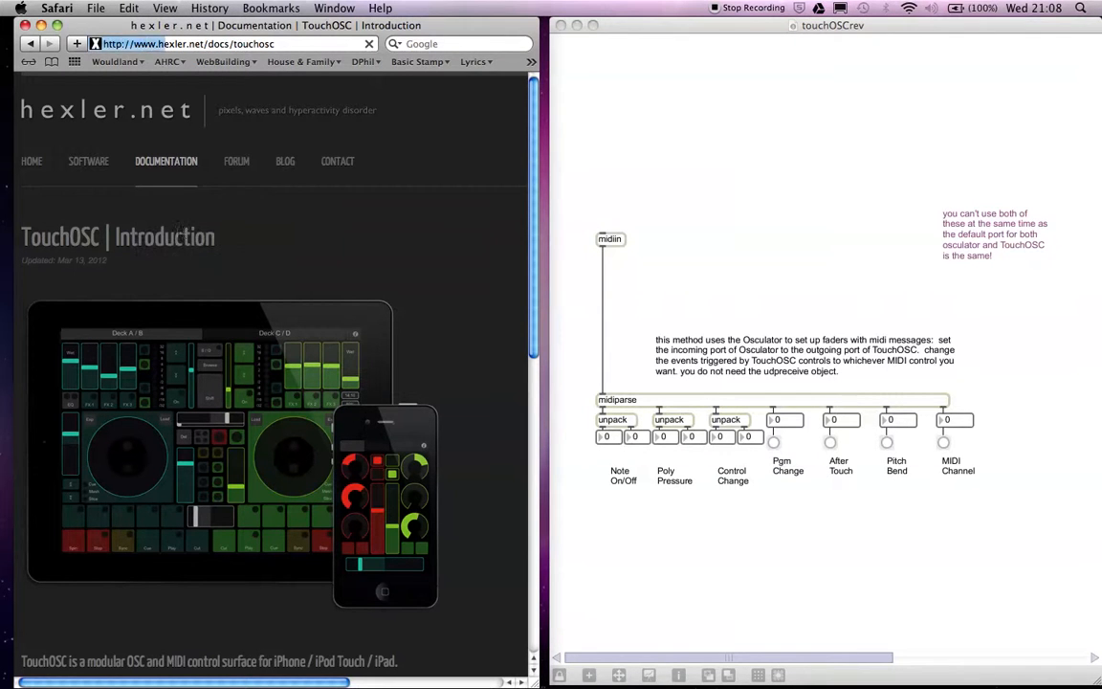
drag(275, 683, 427, 683)
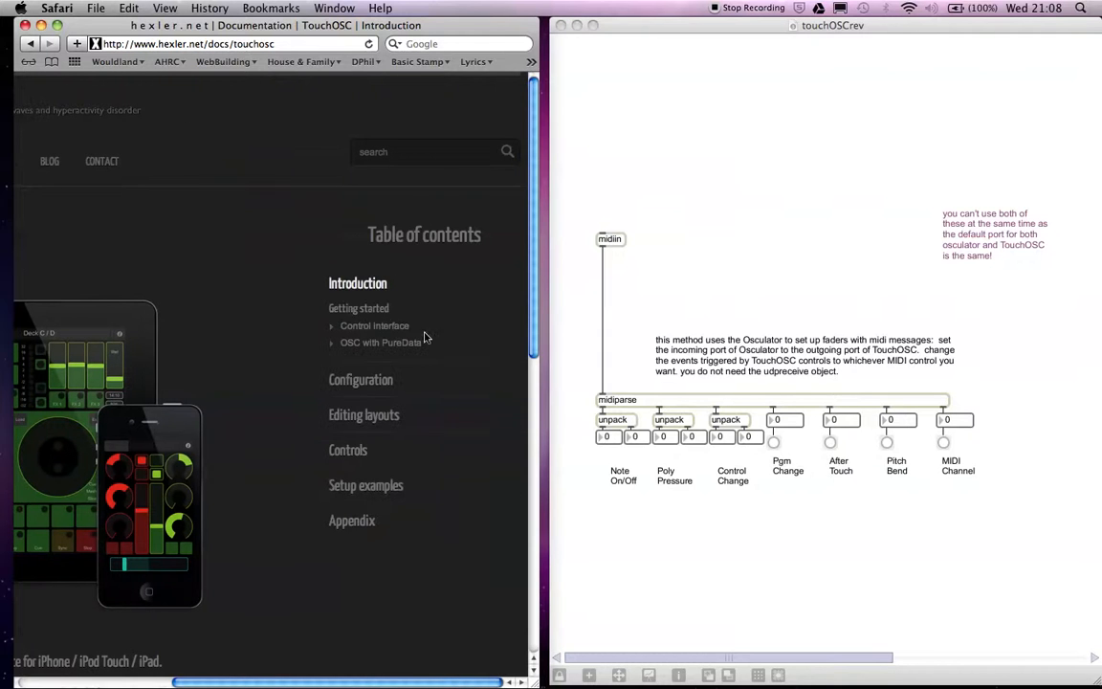
click(359, 380)
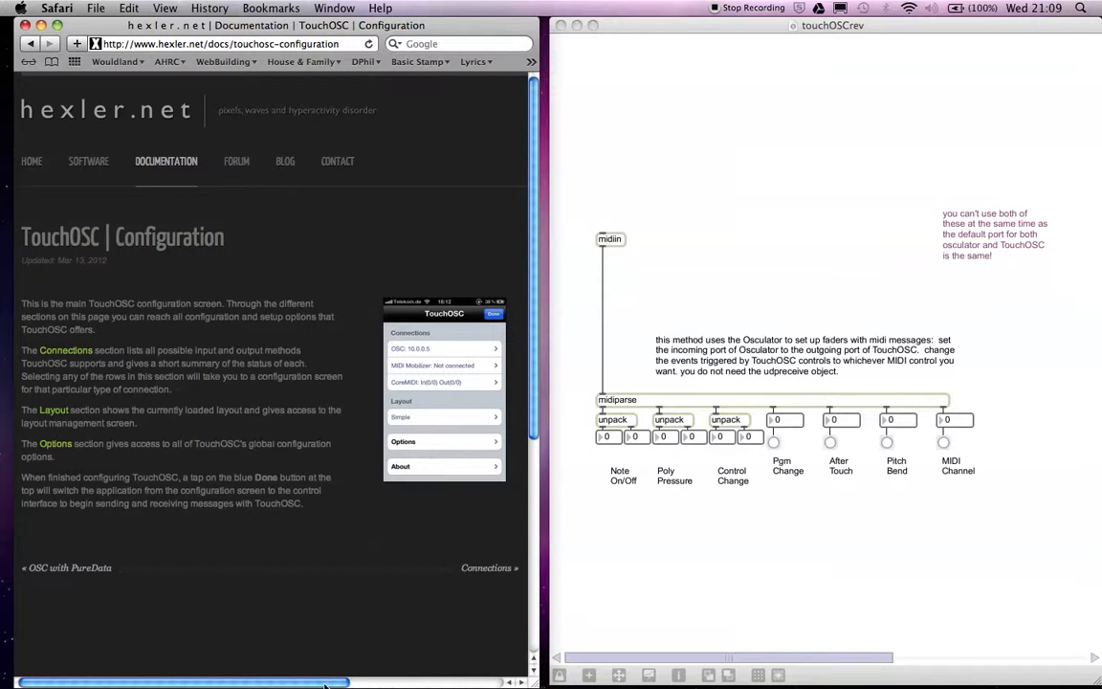
drag(323, 683, 424, 685)
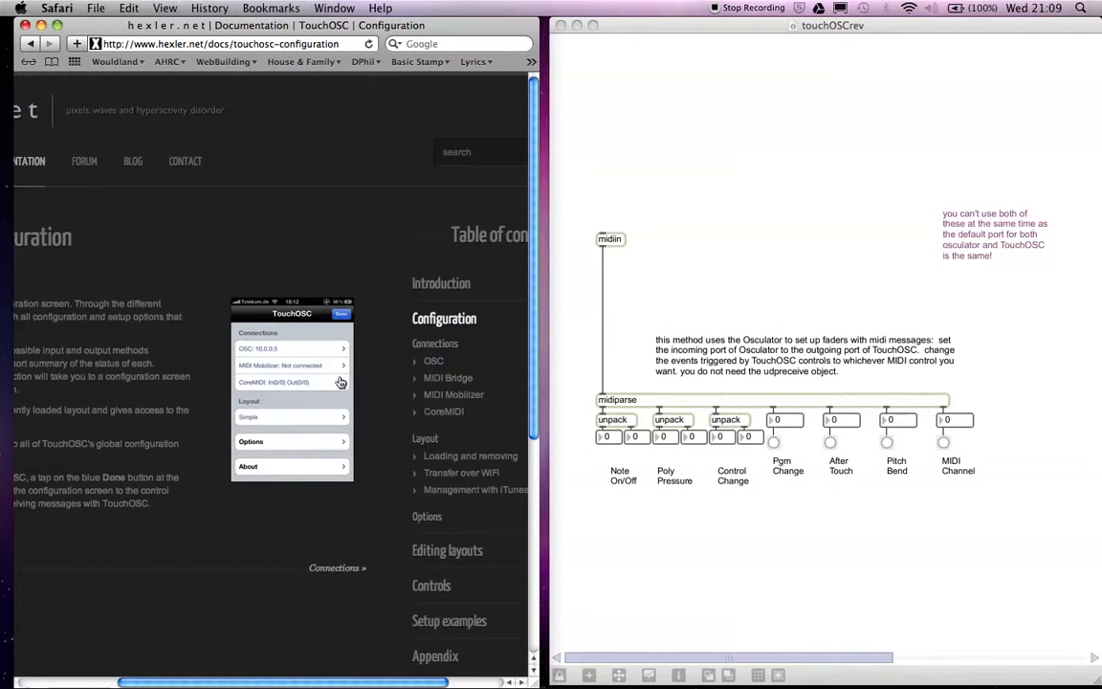
click(267, 344)
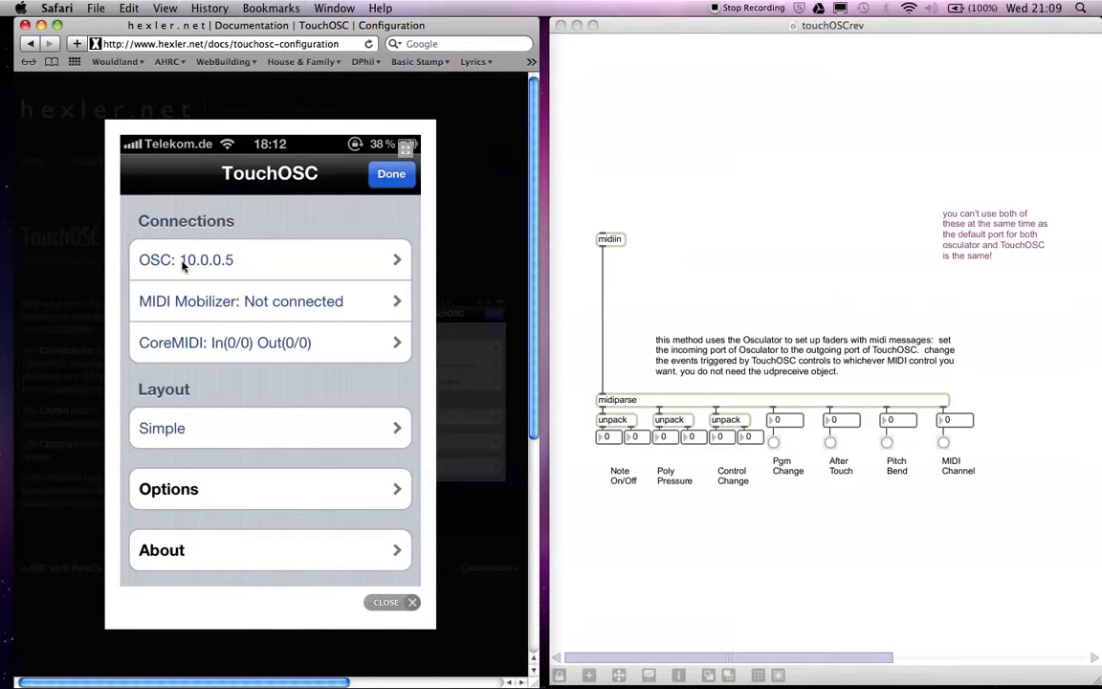
Show the Network preferences beside the TouchOSC screenshot to compare the IP address with the OSC entry, and close both.
click(909, 12)
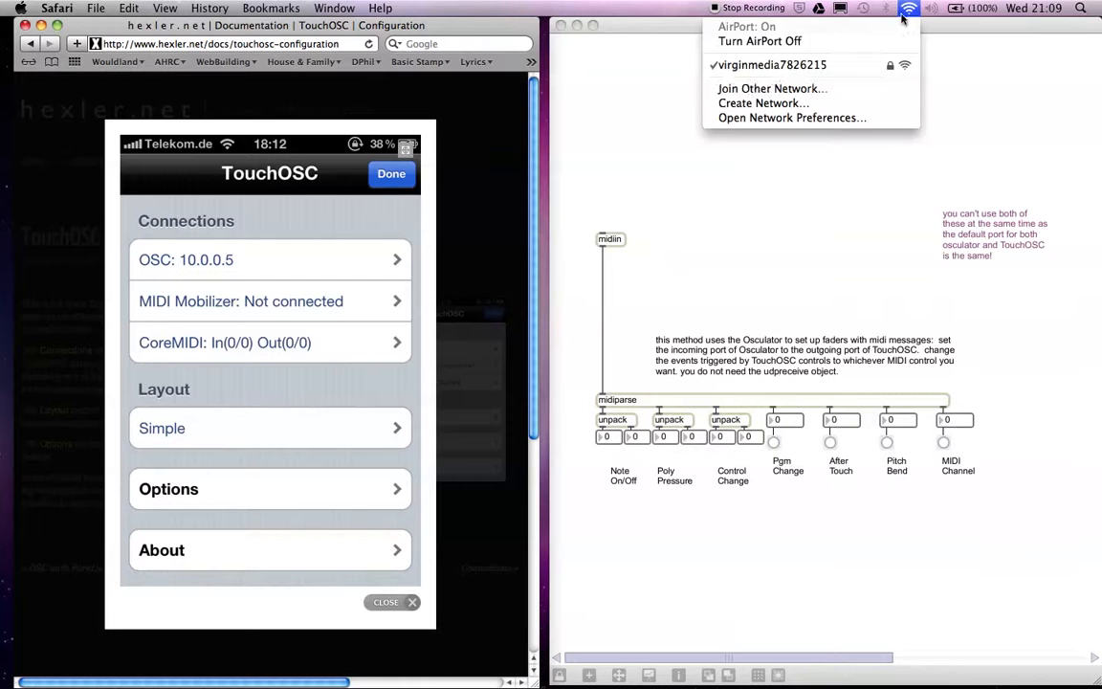
click(828, 112)
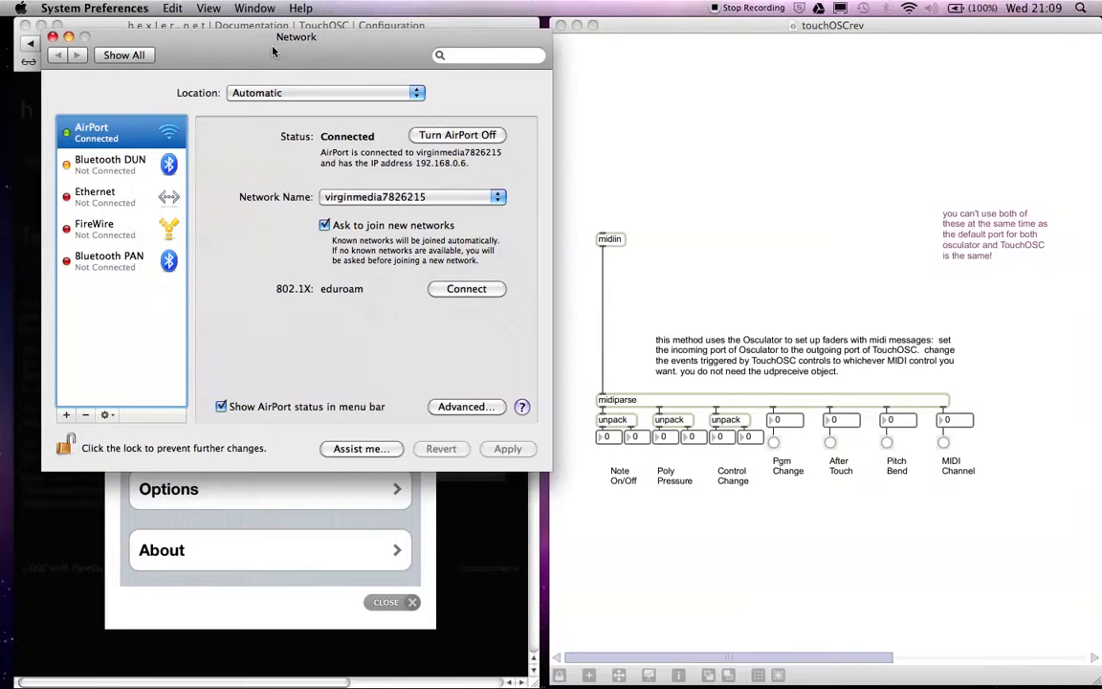
drag(273, 51, 681, 39)
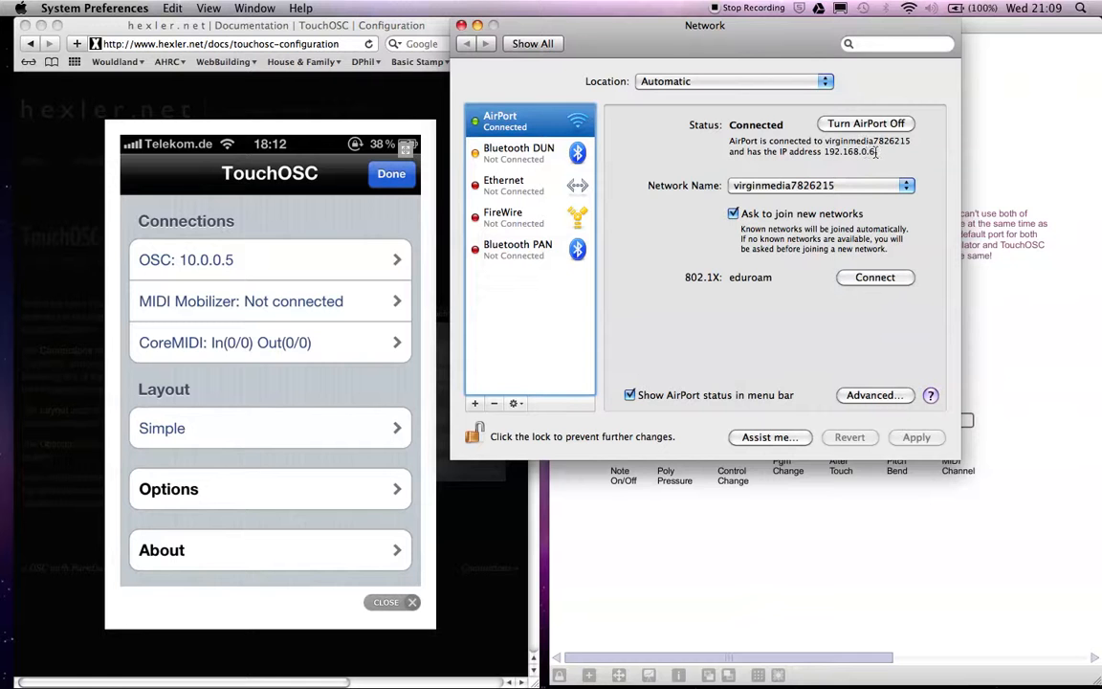
click(461, 26)
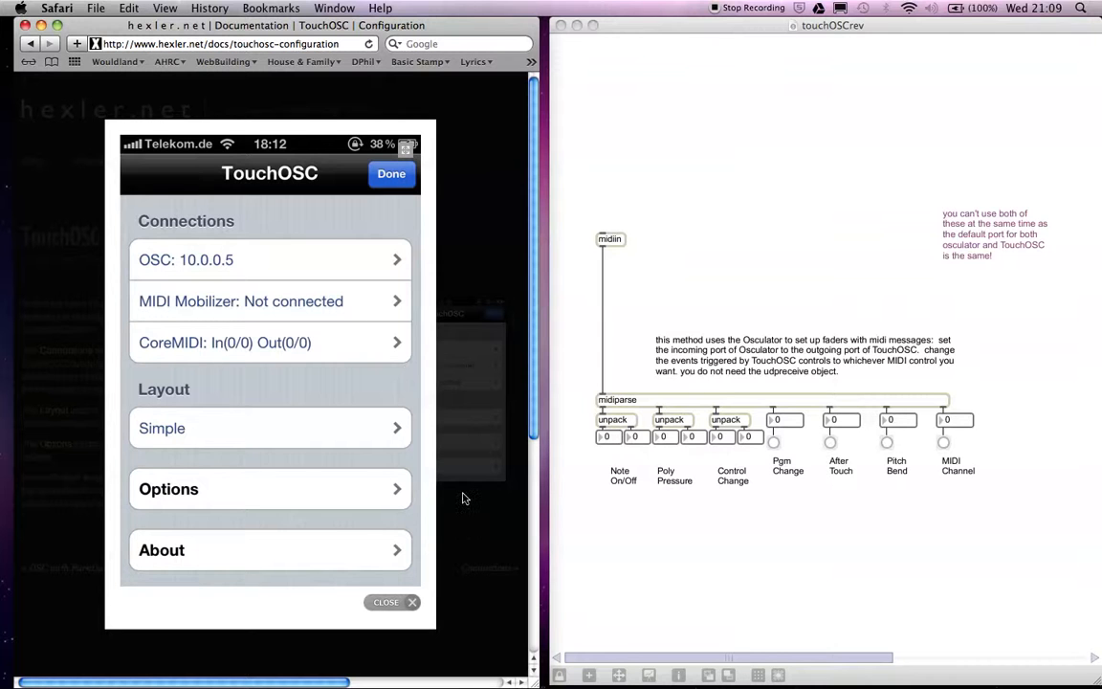
click(457, 523)
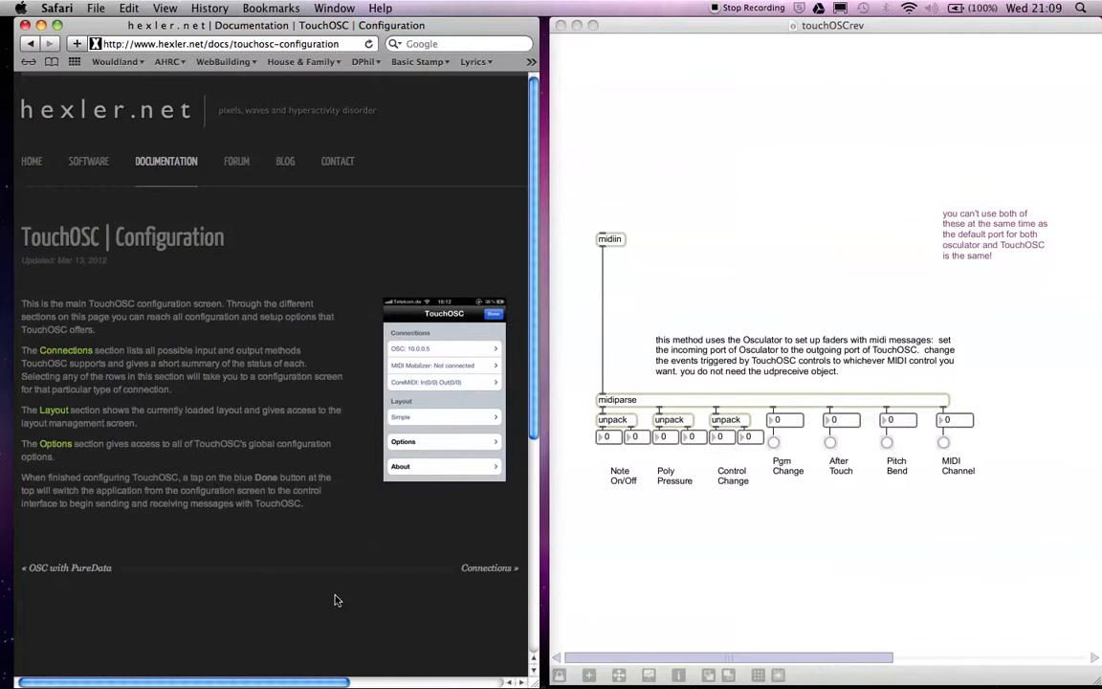
Enlarge the TouchOSC configuration screenshot again to examine the OSC connection entry, and close it.
drag(293, 682, 415, 682)
double_click(223, 354)
click(273, 312)
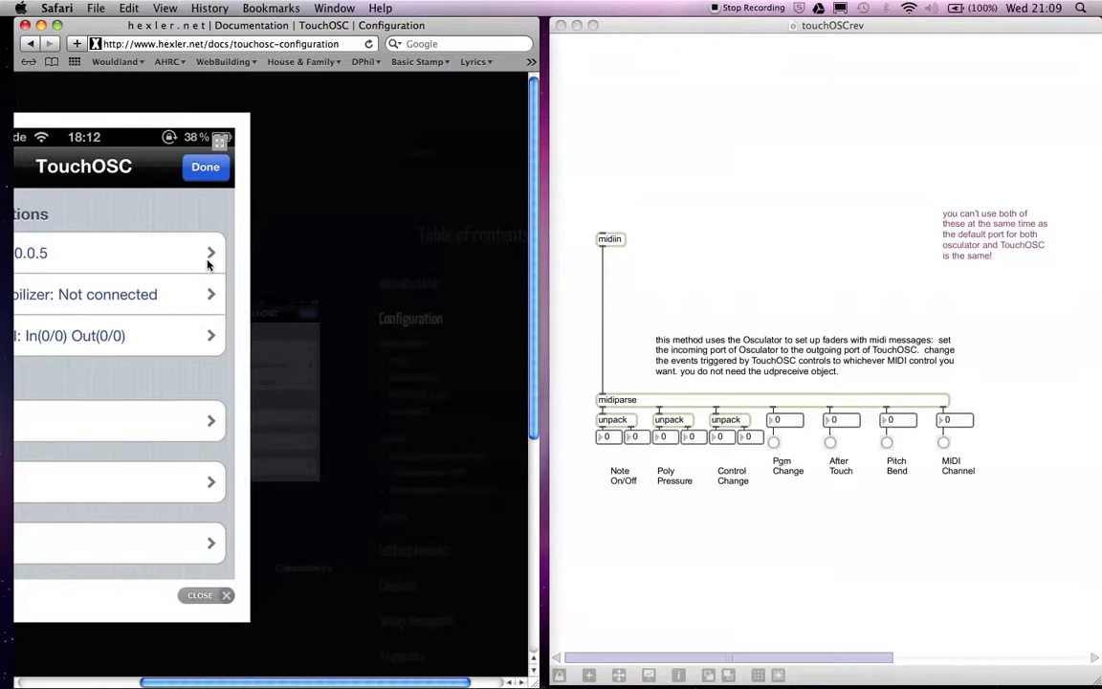
scroll(207, 264, left, 5)
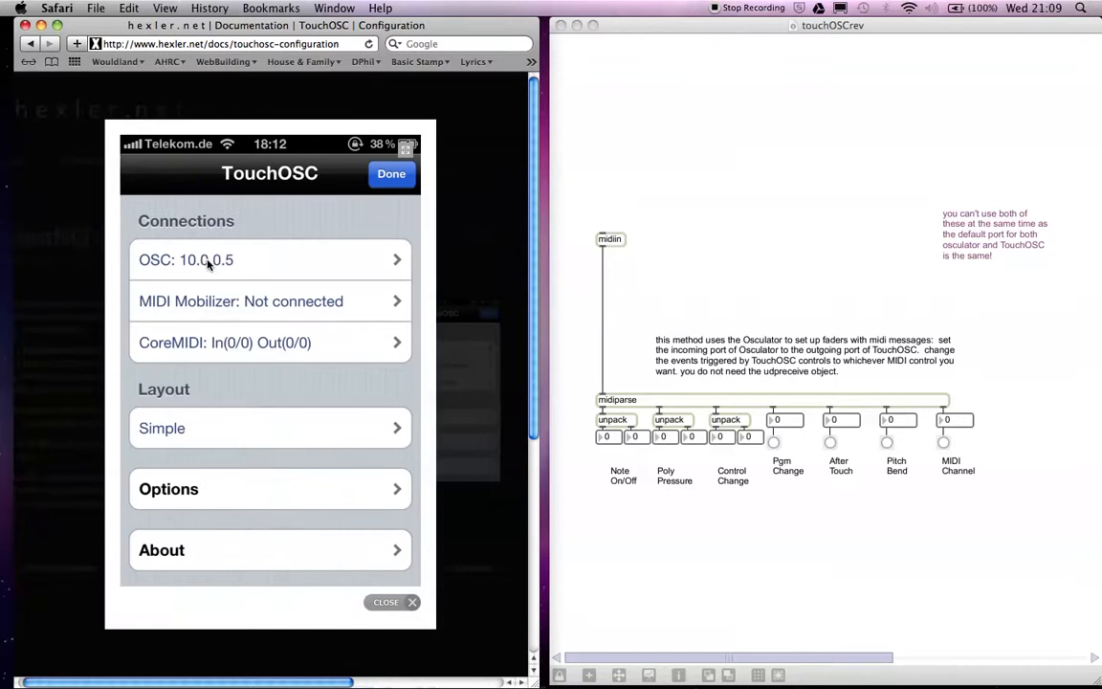
click(411, 602)
Open the documentation's OSC connection page, enlarge its settings screenshot to examine the host and port fields, and close it.
scroll(408, 668, right, 3)
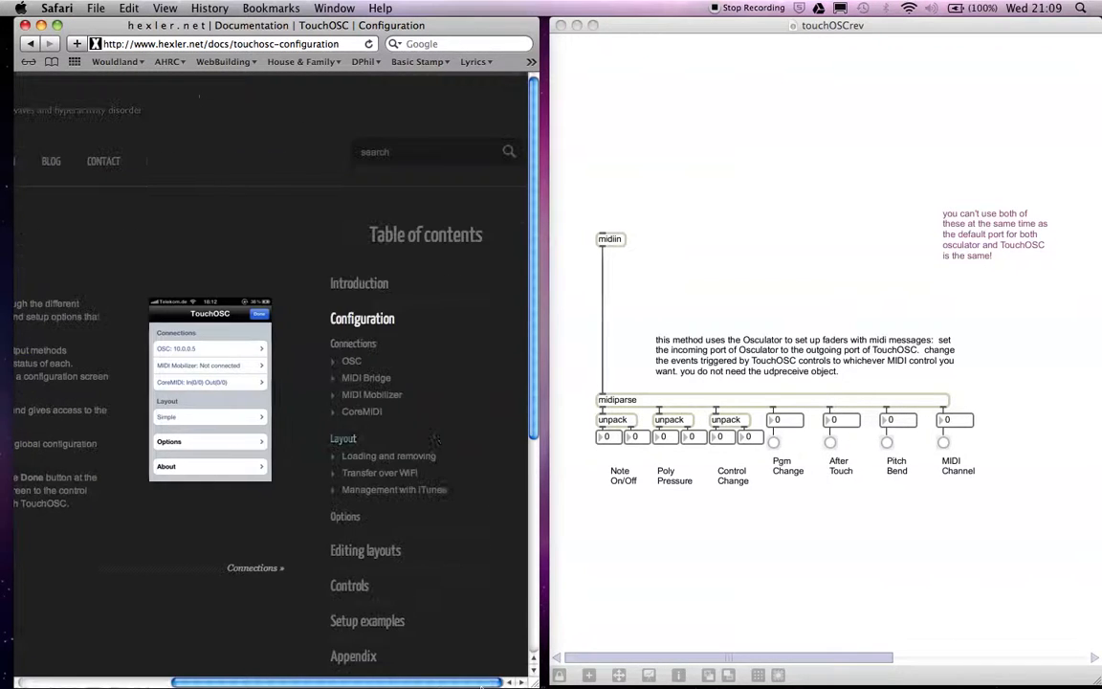
click(351, 362)
click(424, 358)
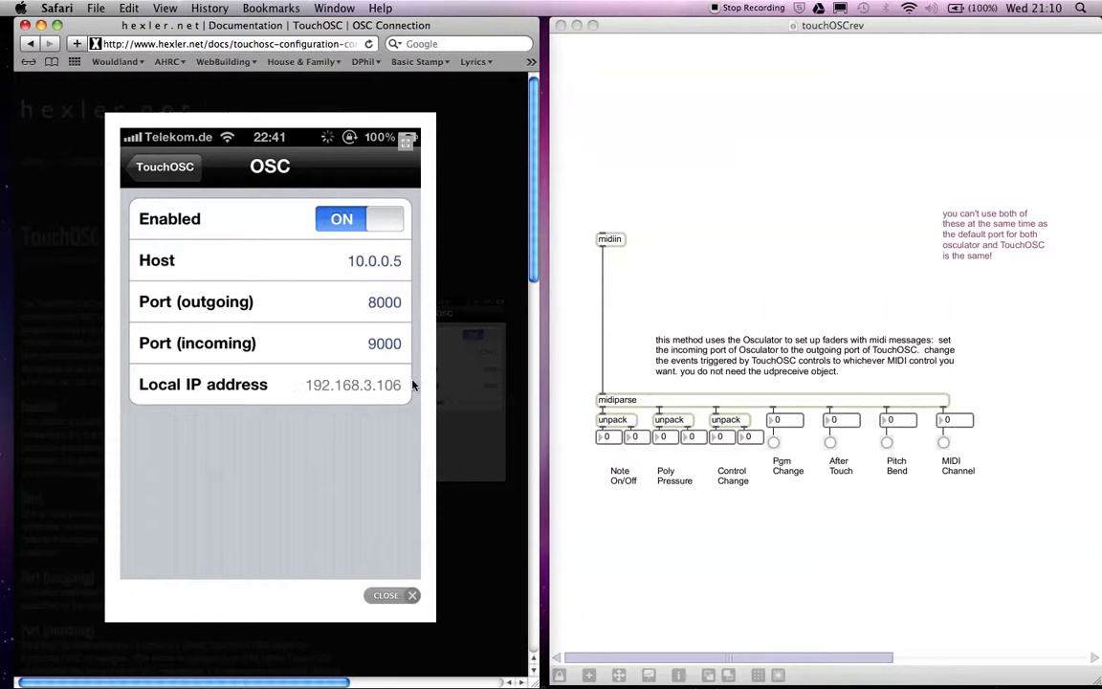
click(411, 596)
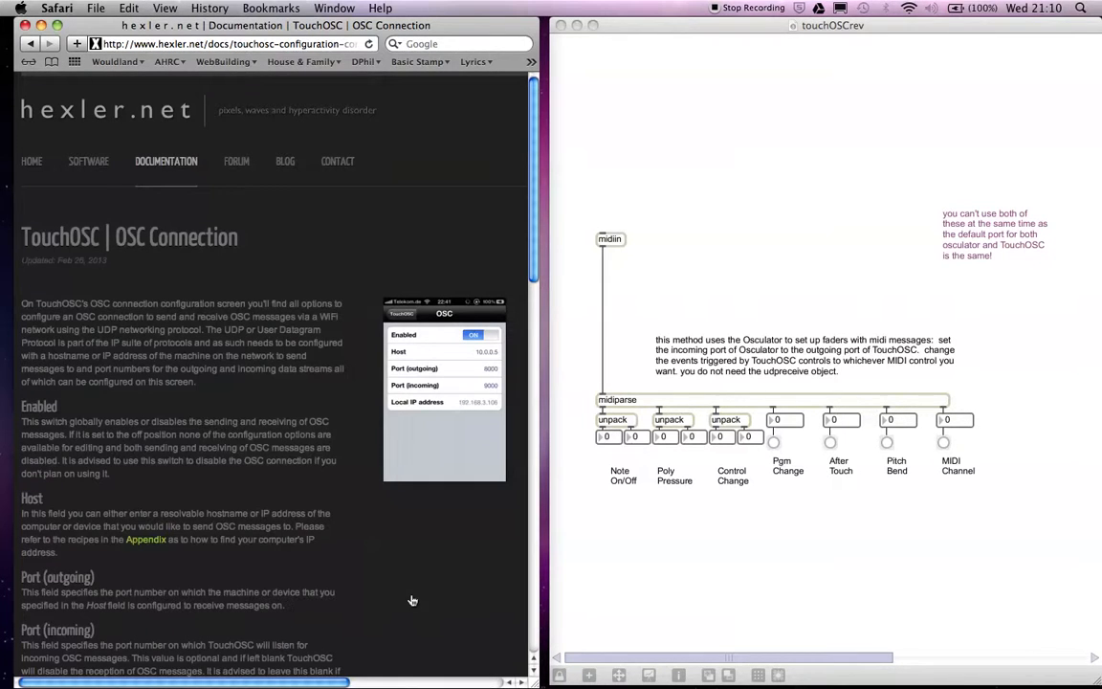
Switch to the touchOSCrev patch in MaxMSP and check the input ports offered by the midiin object.
click(759, 115)
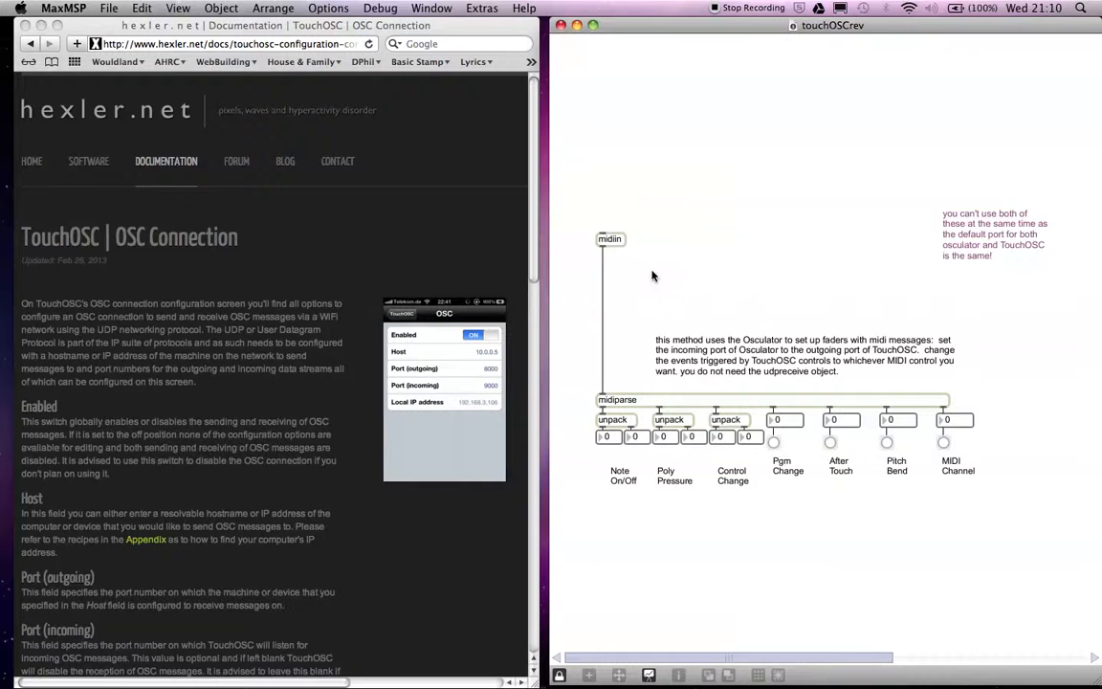
double_click(608, 240)
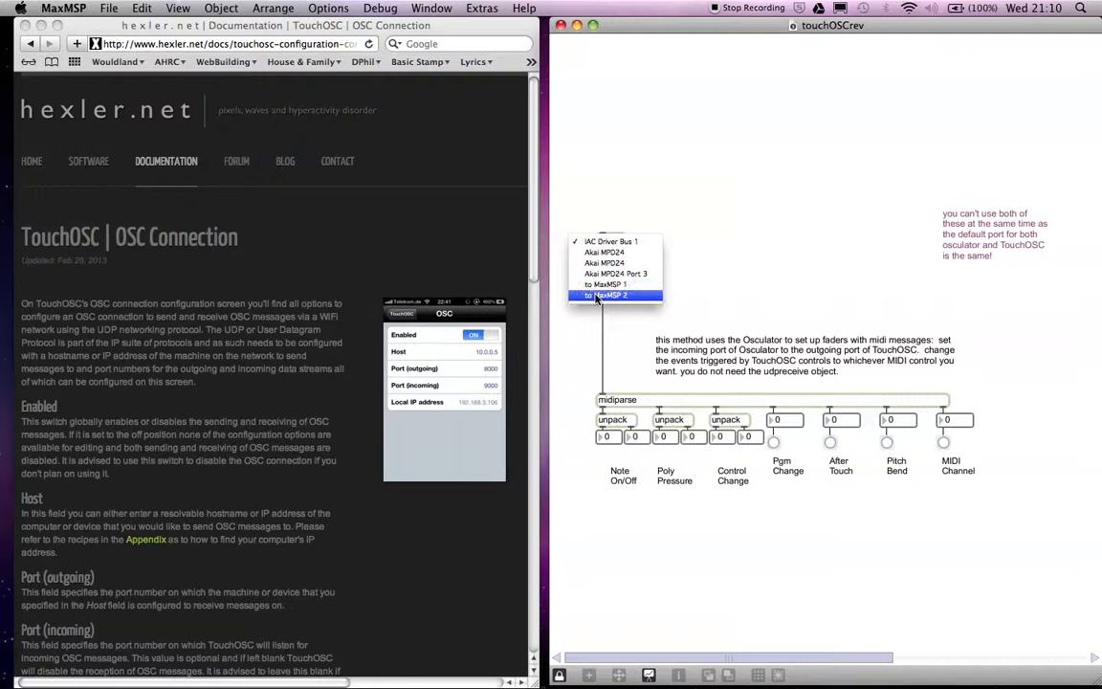
click(719, 106)
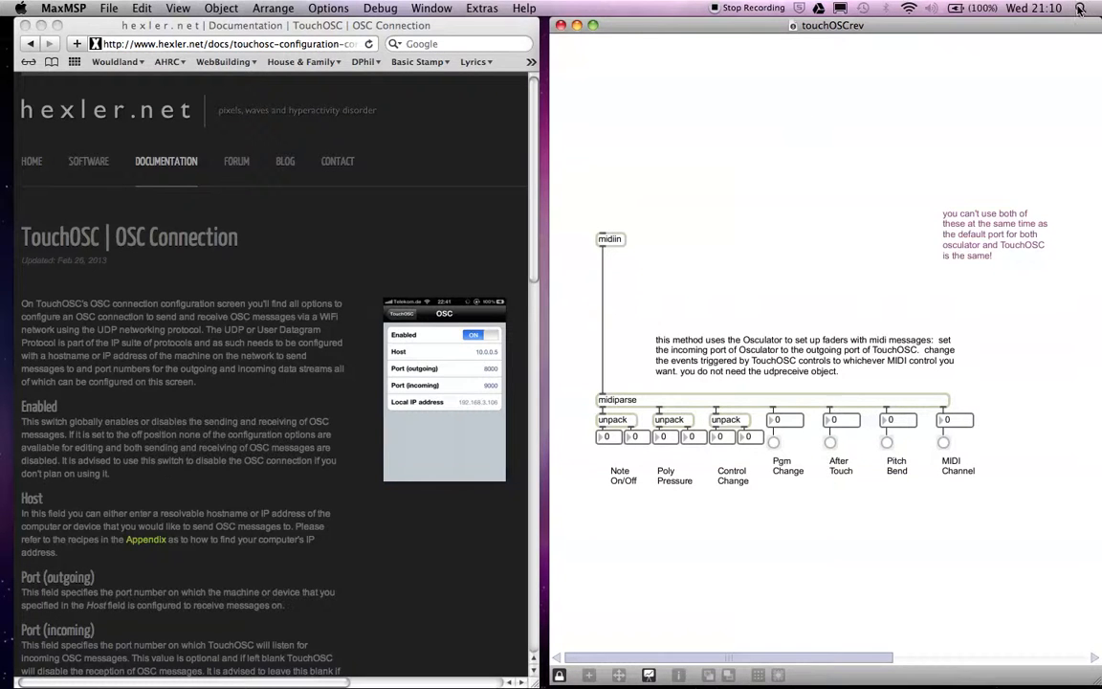
Search Spotlight for "oscu", launch OSCulator and move its window clear of the Max patch.
click(1079, 8)
text(oscu)
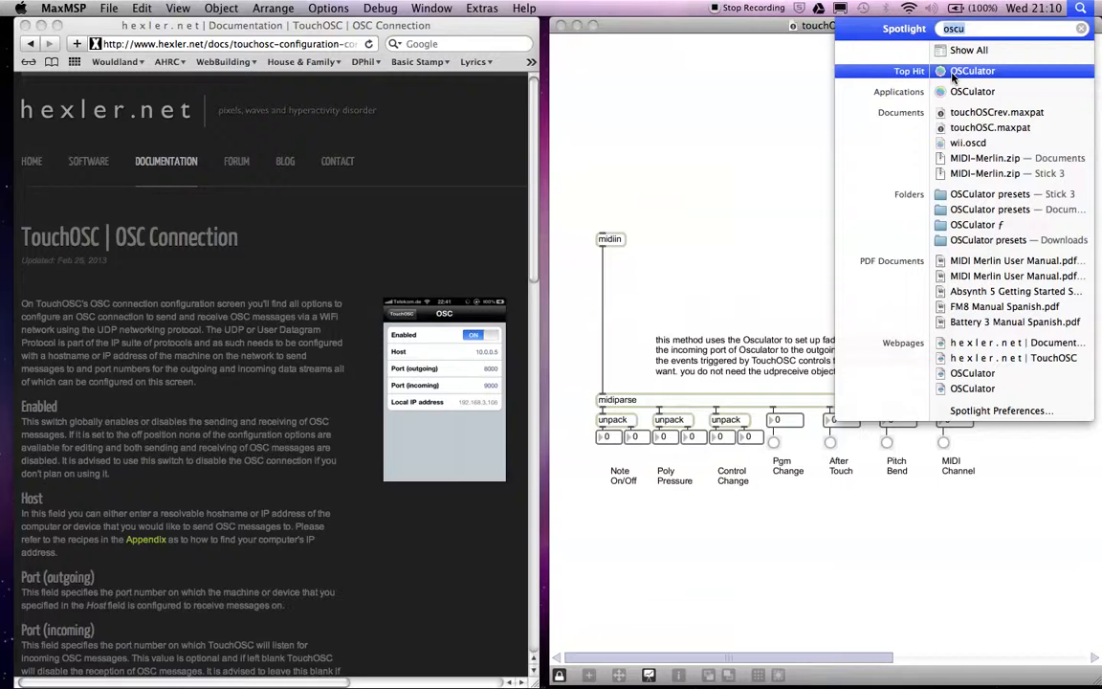
click(952, 73)
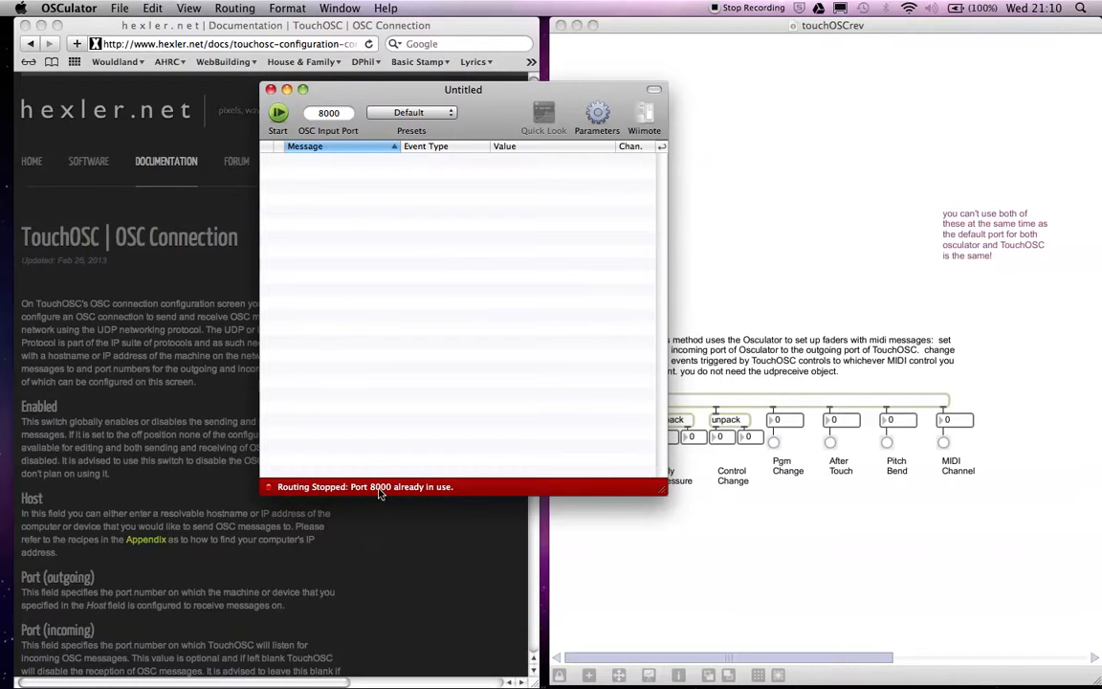
drag(480, 108, 290, 95)
Unlock the Max patch, change the udpreceive object's port to 7000, and start the routing in OSCulator.
drag(642, 662, 836, 662)
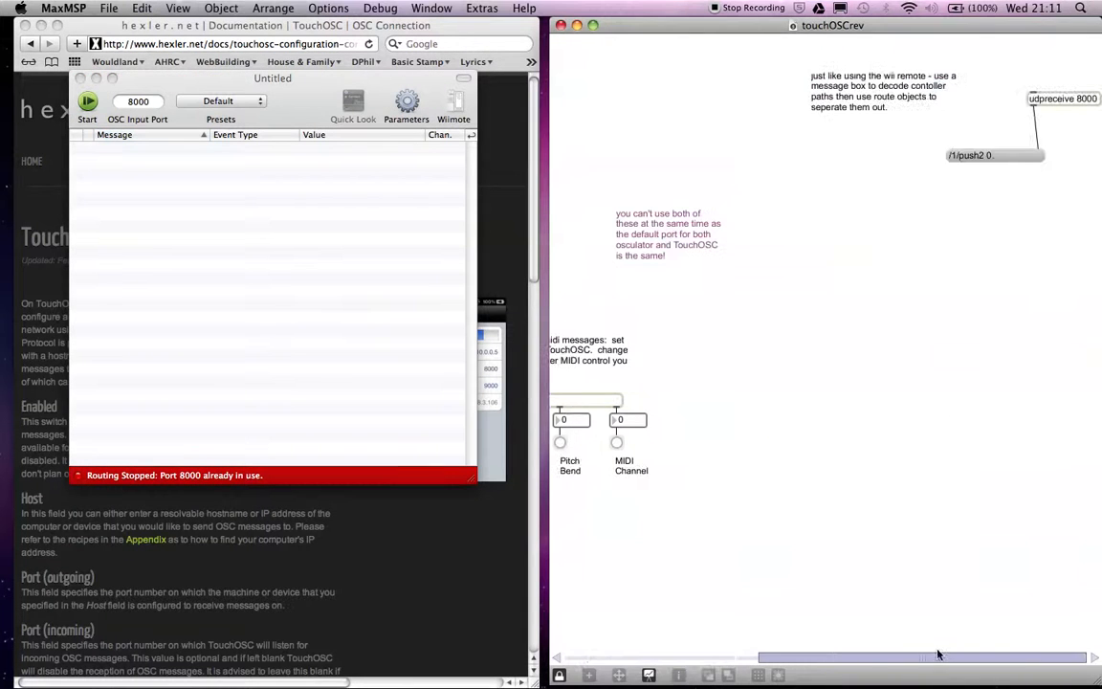
key(super+e)
click(1081, 100)
click(1081, 100)
key(BackSpace)
text(7)
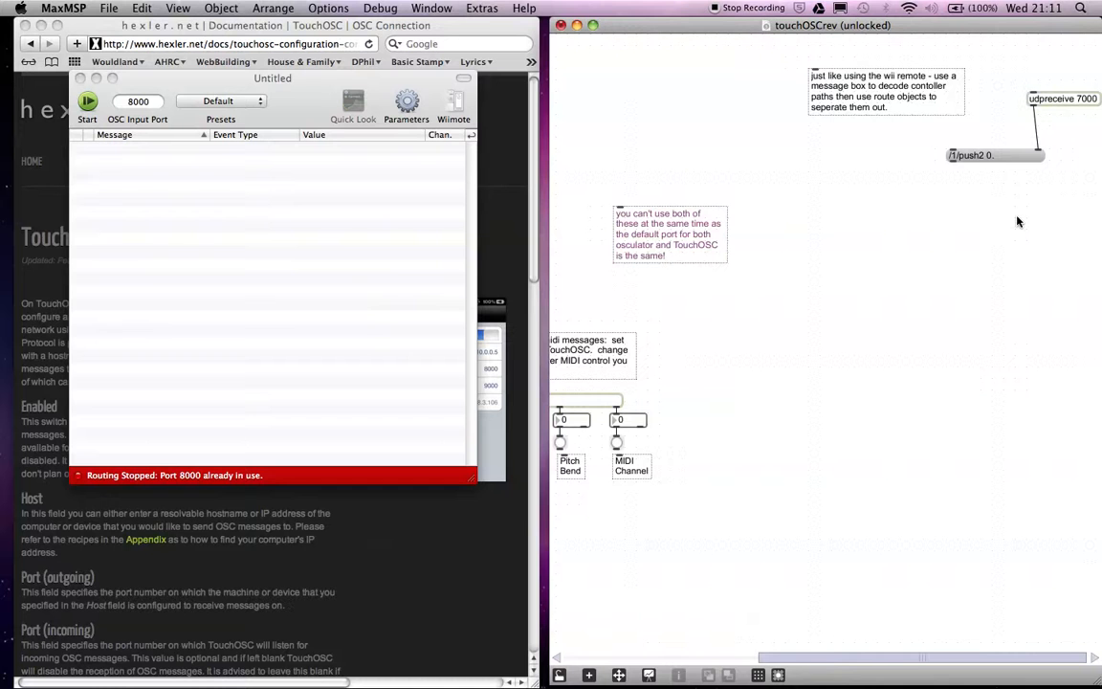
click(332, 209)
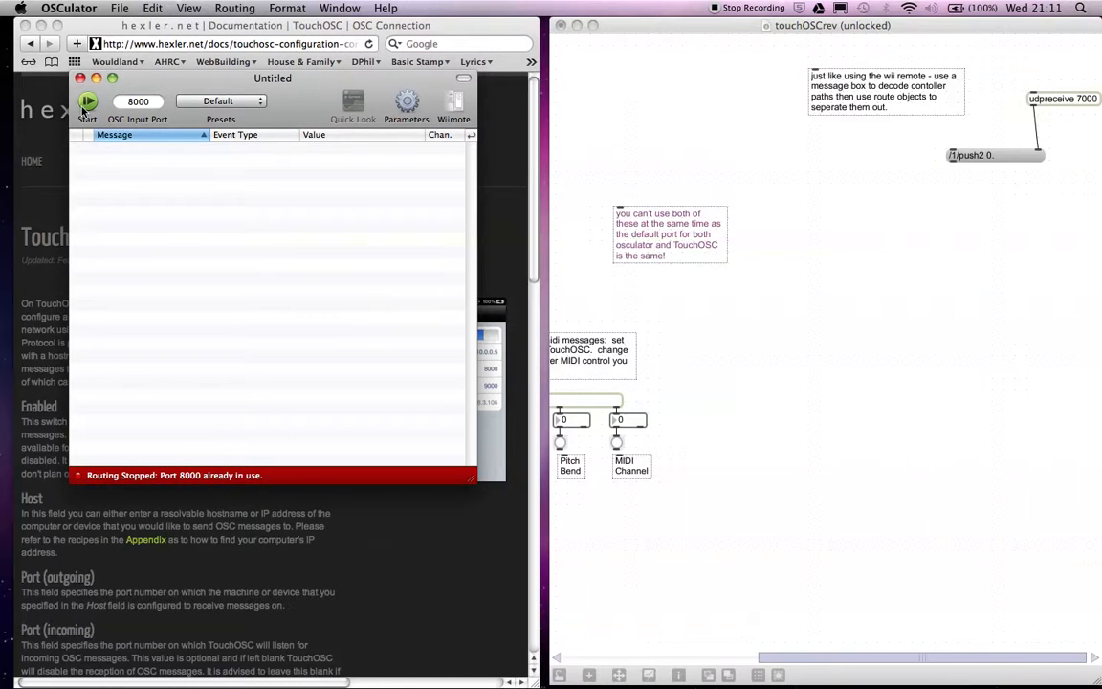
click(85, 104)
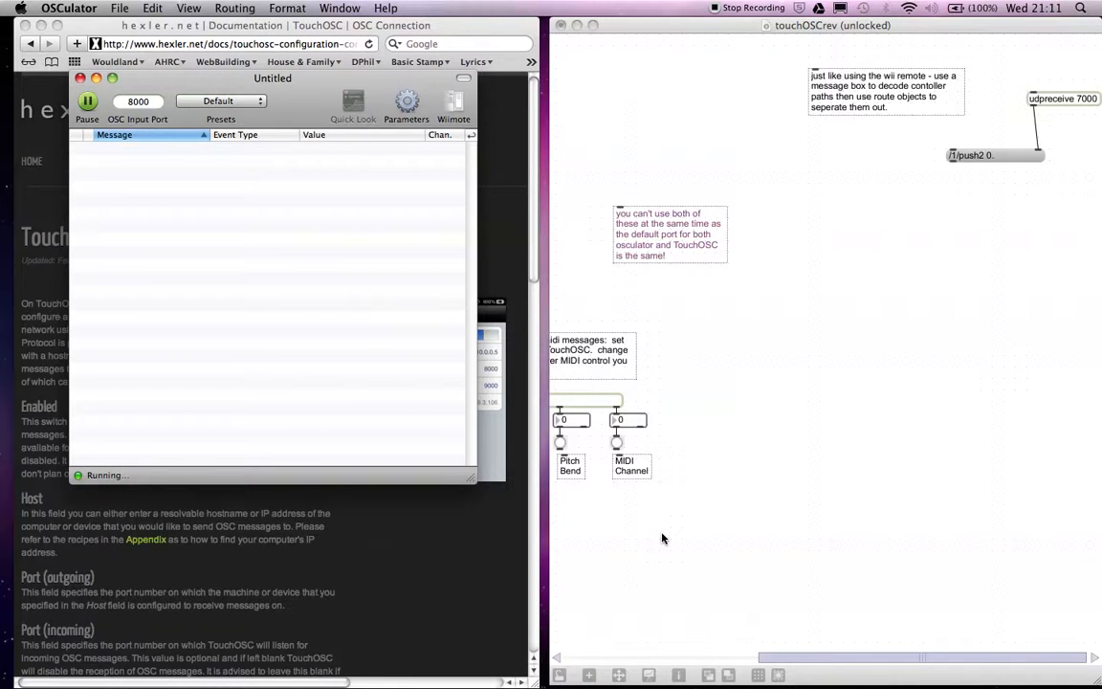
Lock the touchOSCrev patch in MaxMSP and set the midiin object's input port to OSCulator Out.
drag(832, 657, 592, 659)
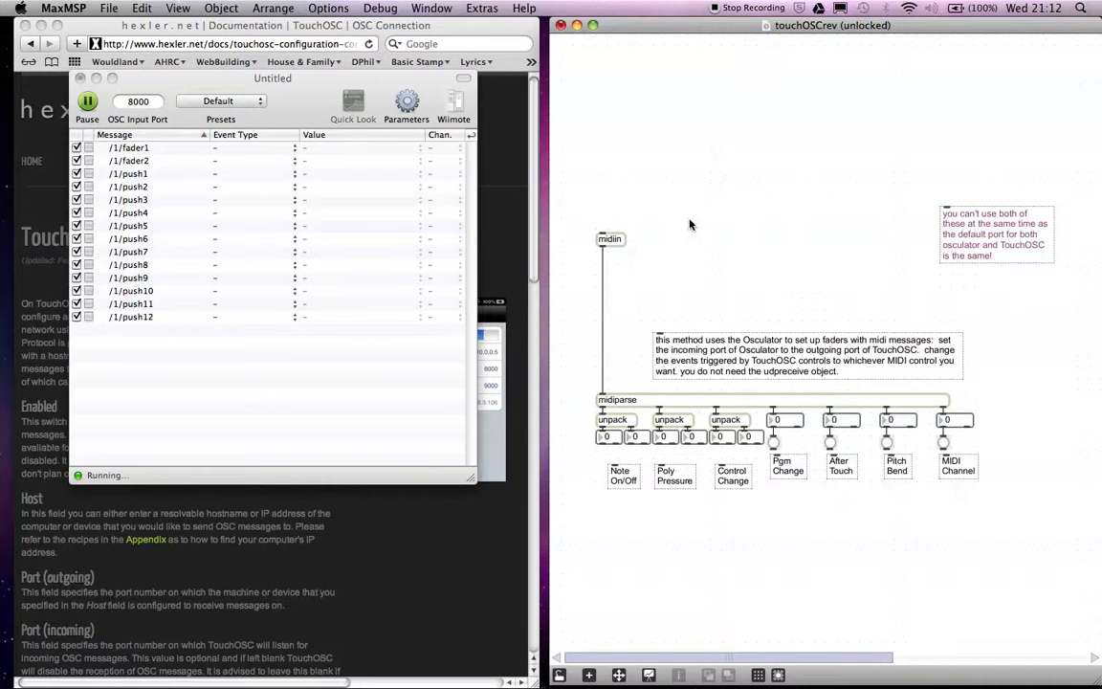
key(super+e)
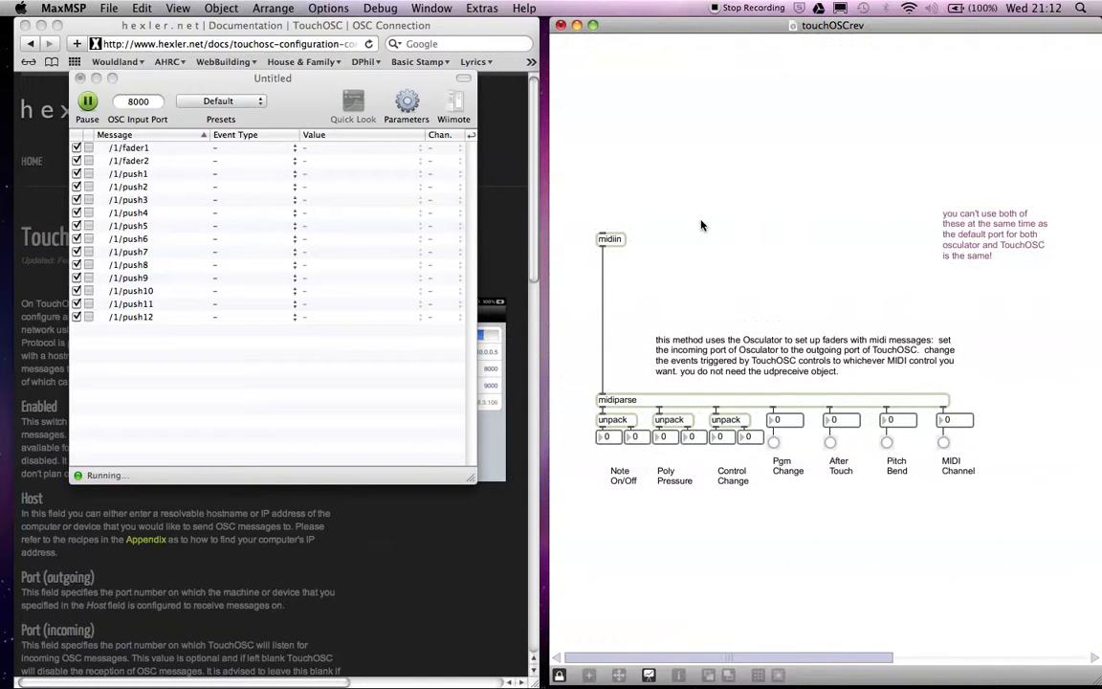
click(614, 243)
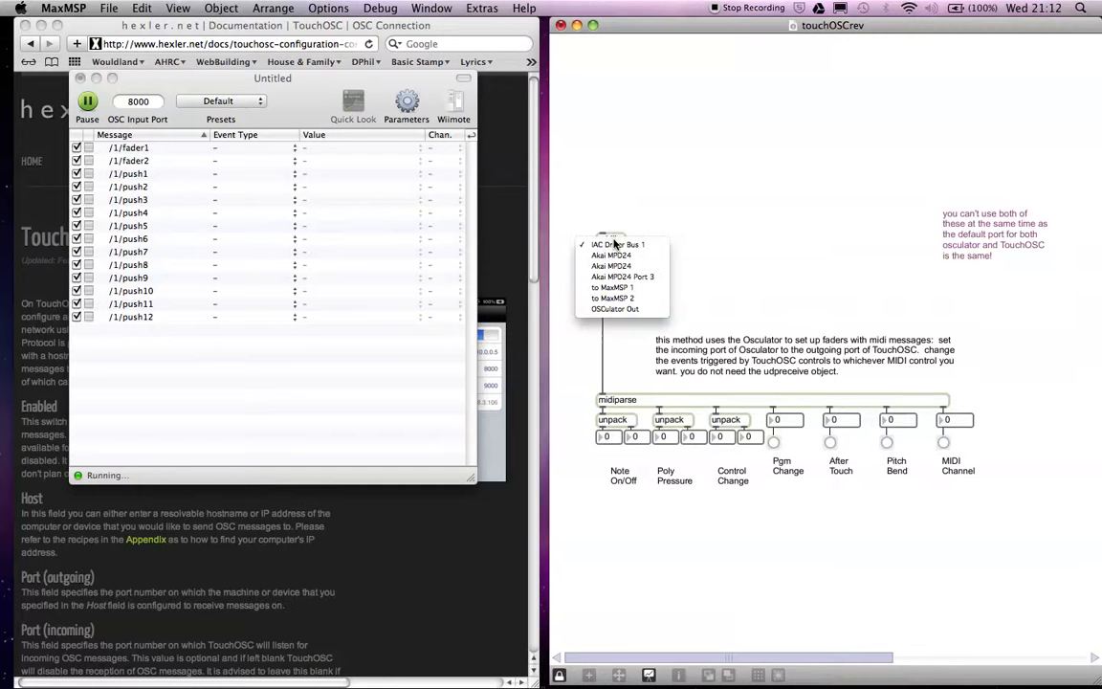
click(605, 309)
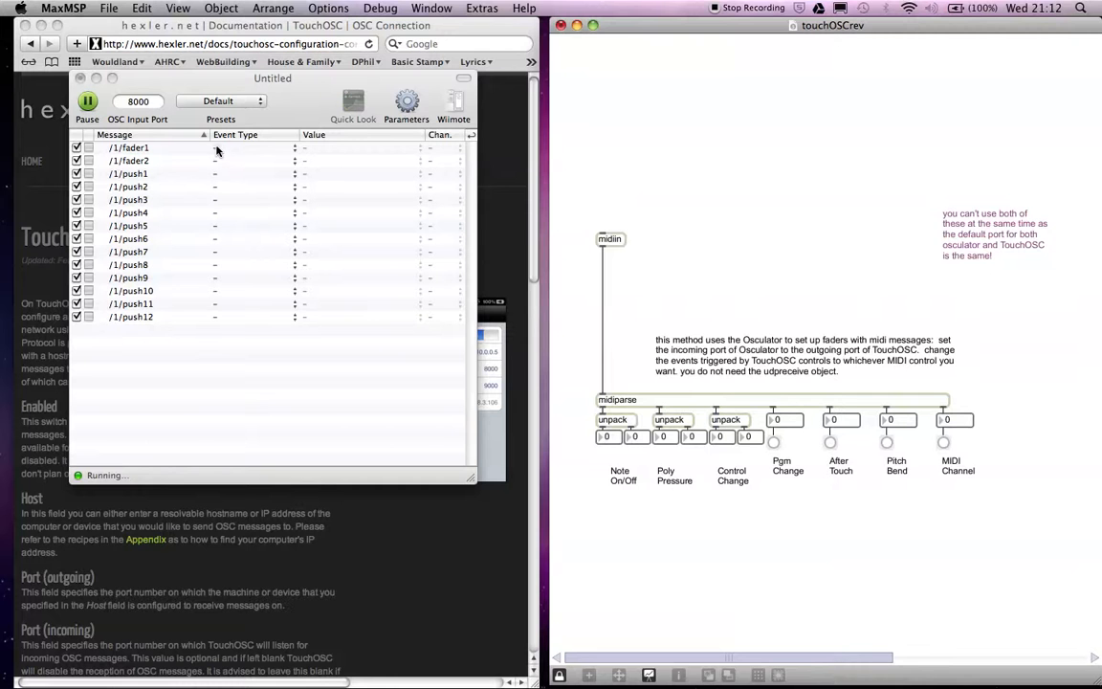
Switch to OSCulator and set the event type of the /1/fader1 message to MIDI CC.
click(217, 150)
click(216, 150)
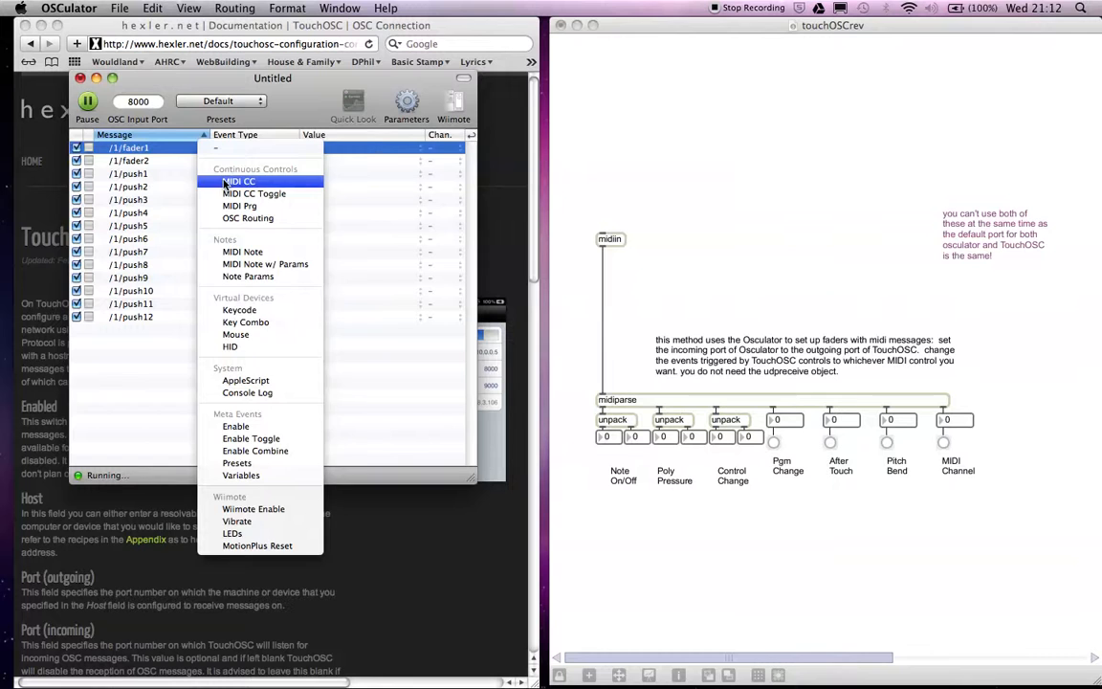
click(224, 182)
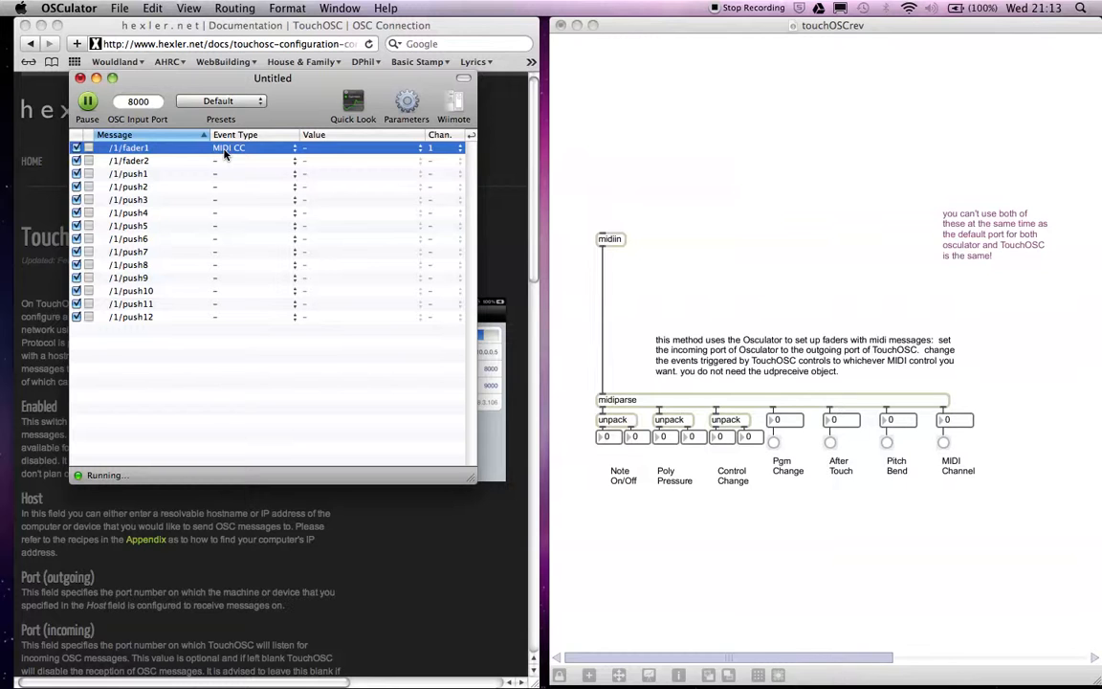
Set the MIDI CC value of the /1/fader1 message to 1.
click(306, 150)
mouse_move(291, 685)
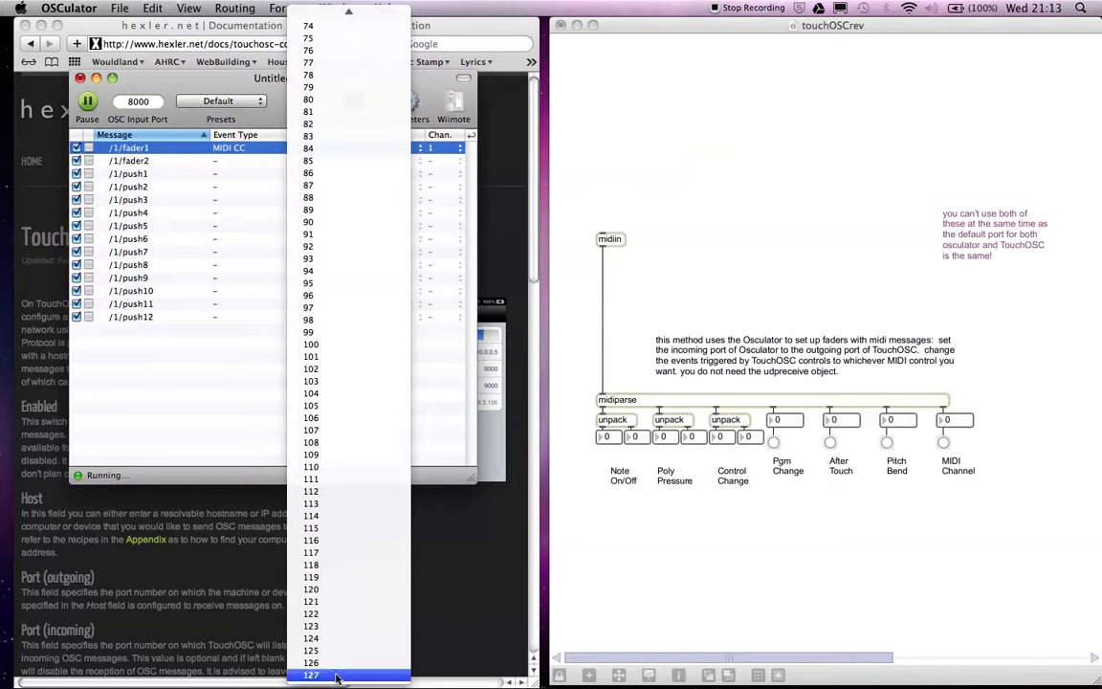
mouse_move(371, 4)
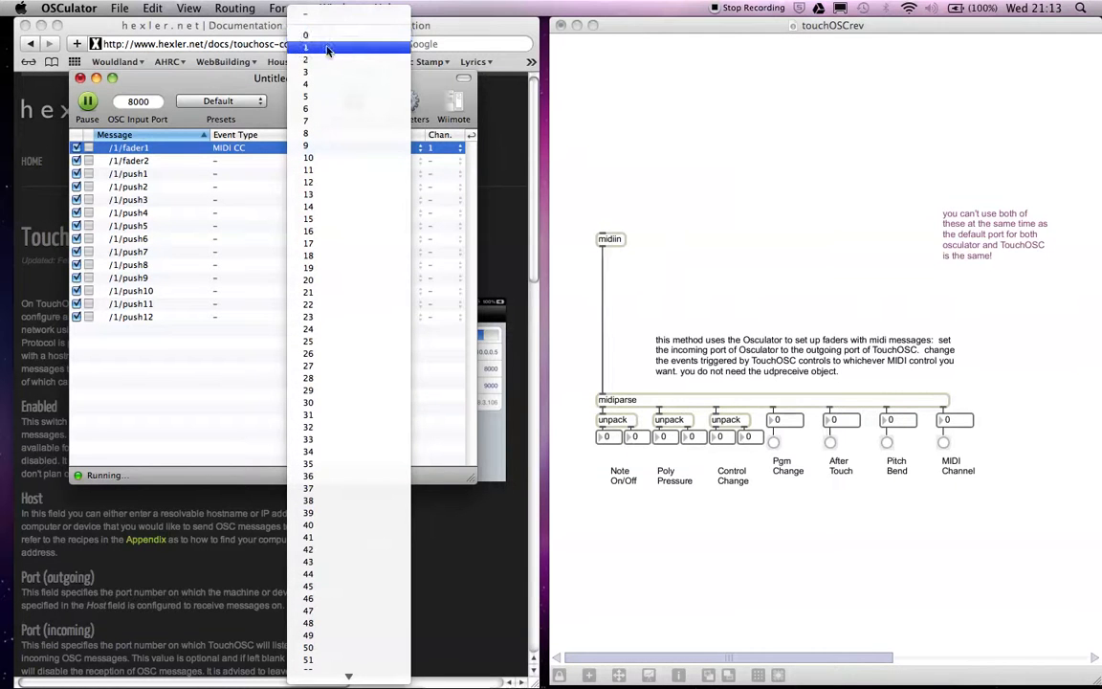
click(327, 49)
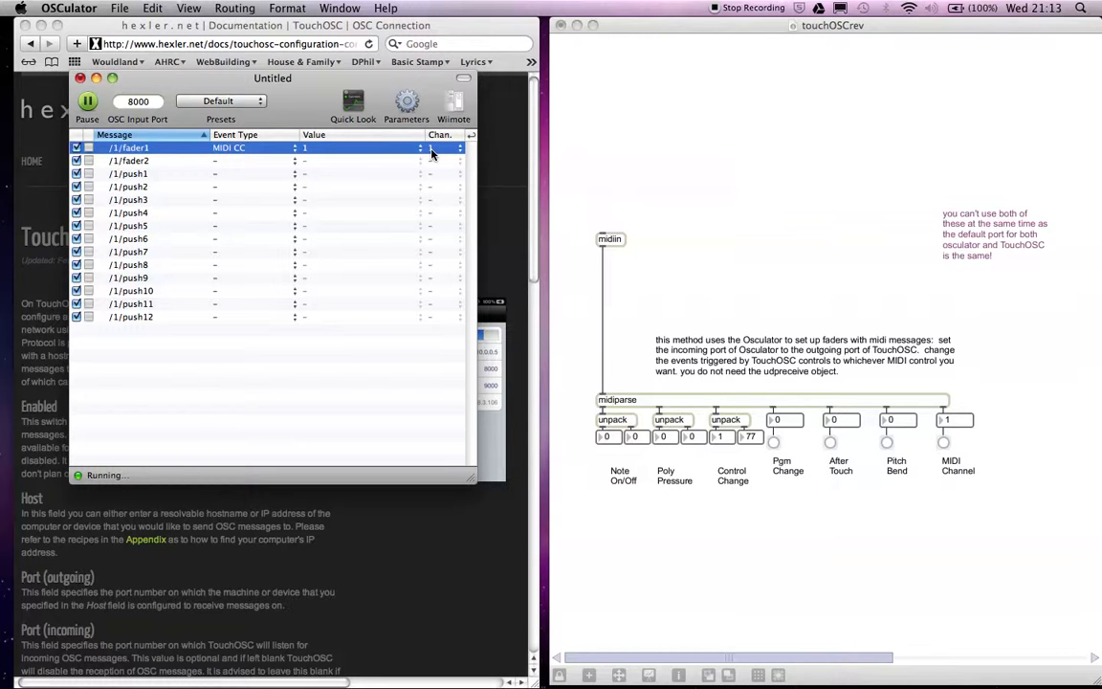
Set the /1/fader2 message's event type to MIDI CC and its value to 2.
click(214, 163)
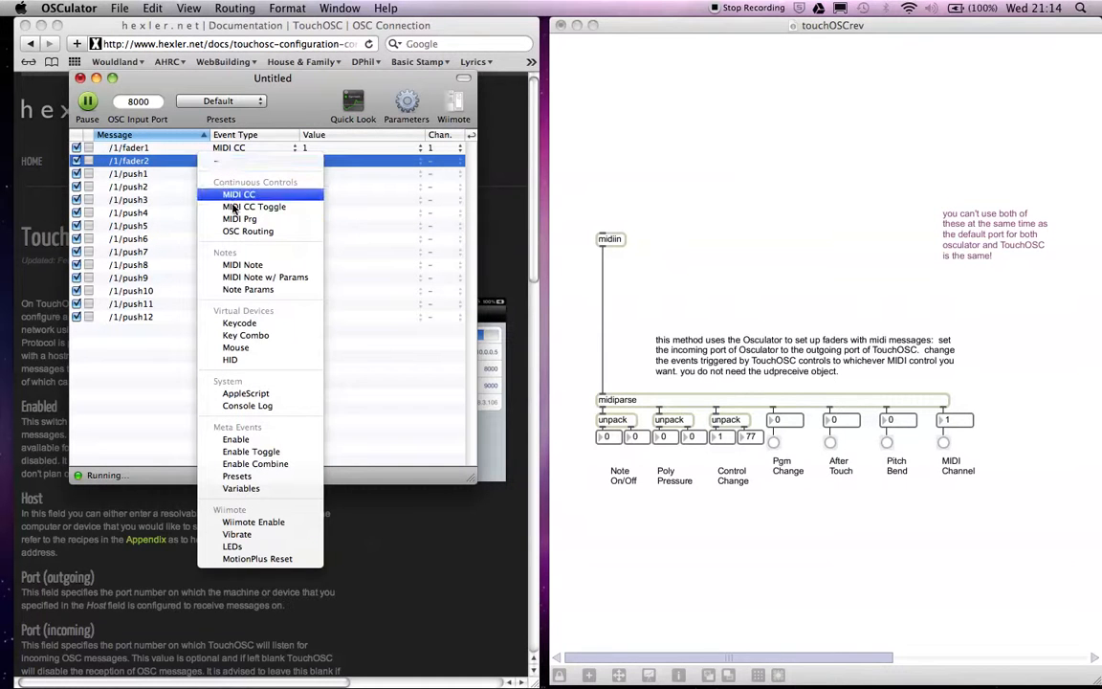
click(230, 195)
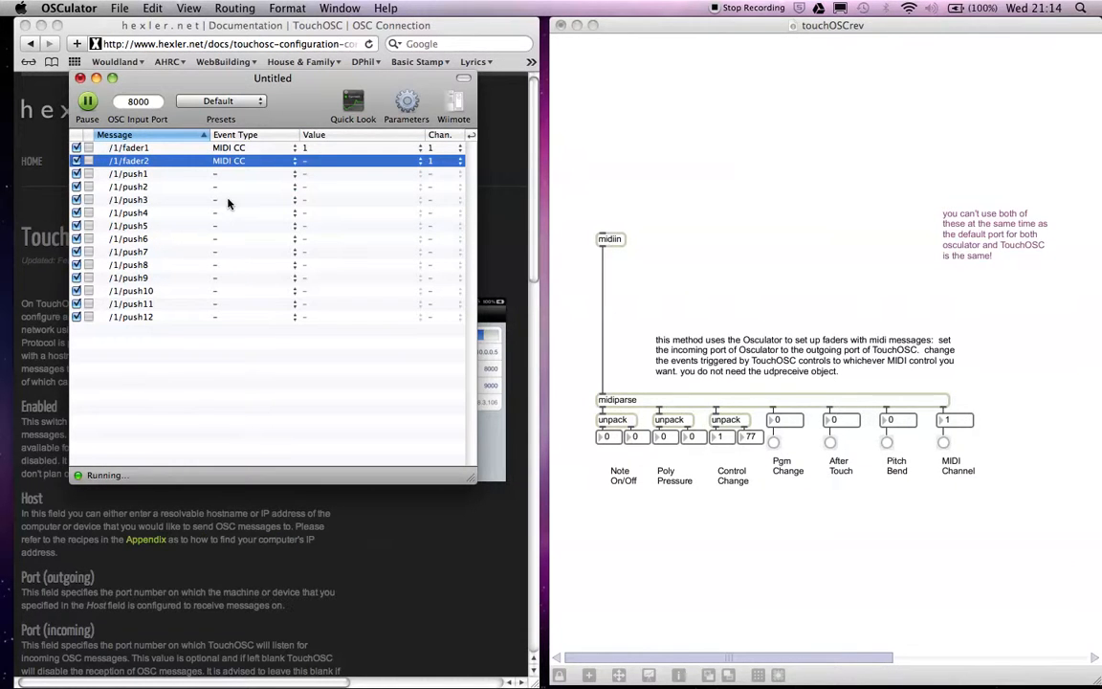
click(305, 164)
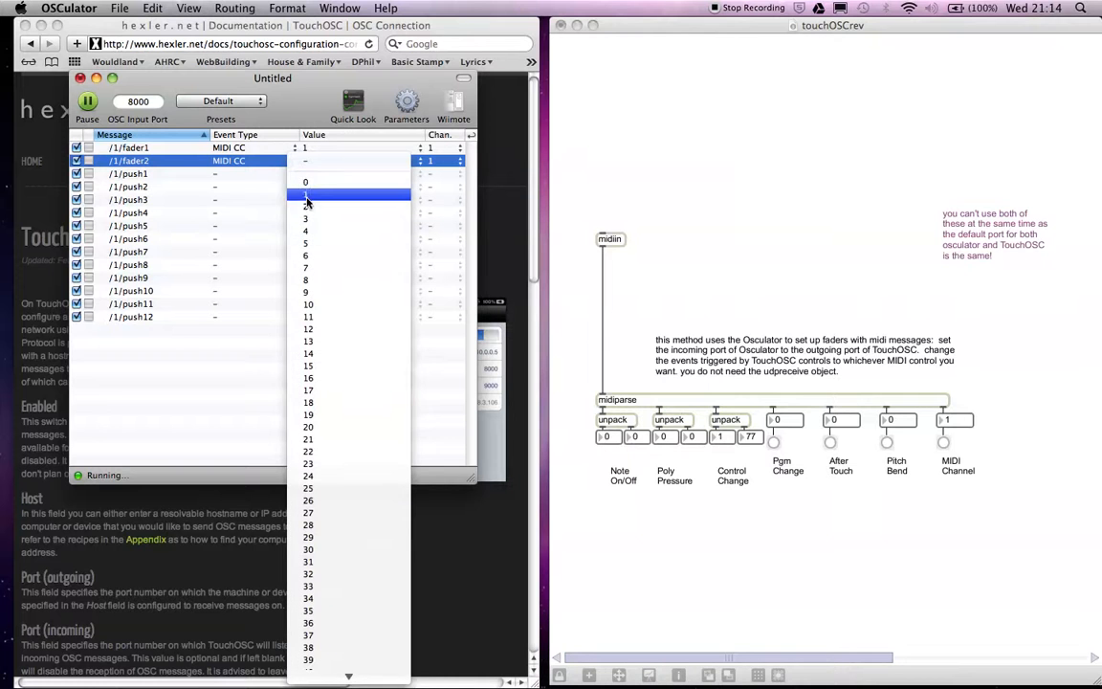
click(306, 206)
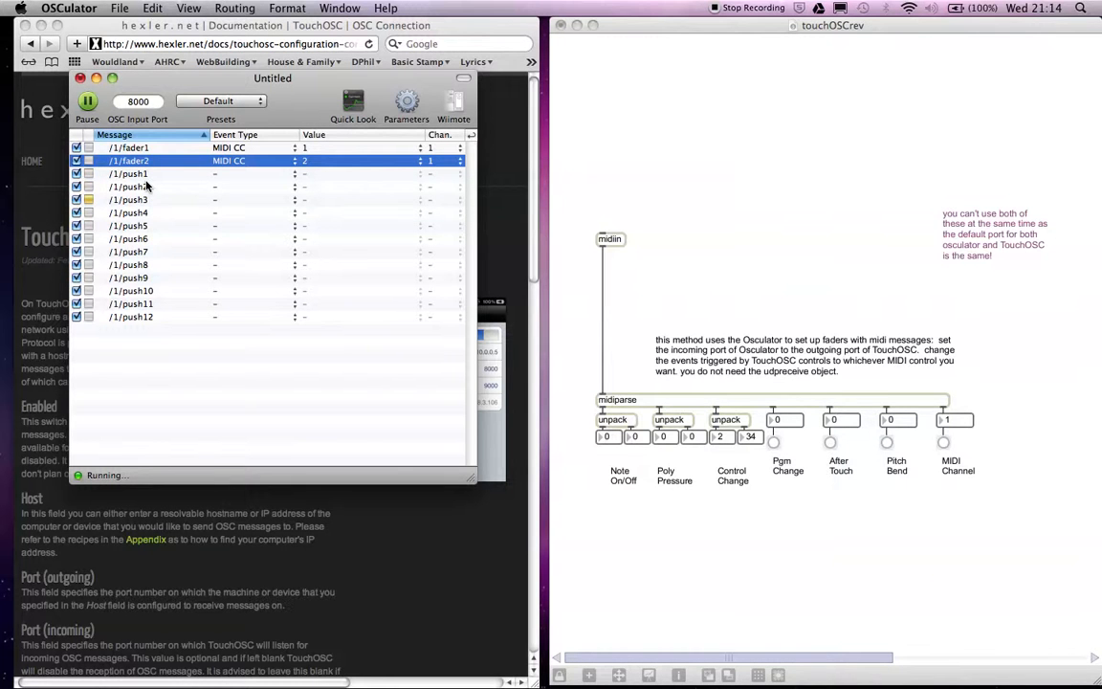
Set the /1/push1 message's event type to MIDI Note and its value to C3.
click(214, 174)
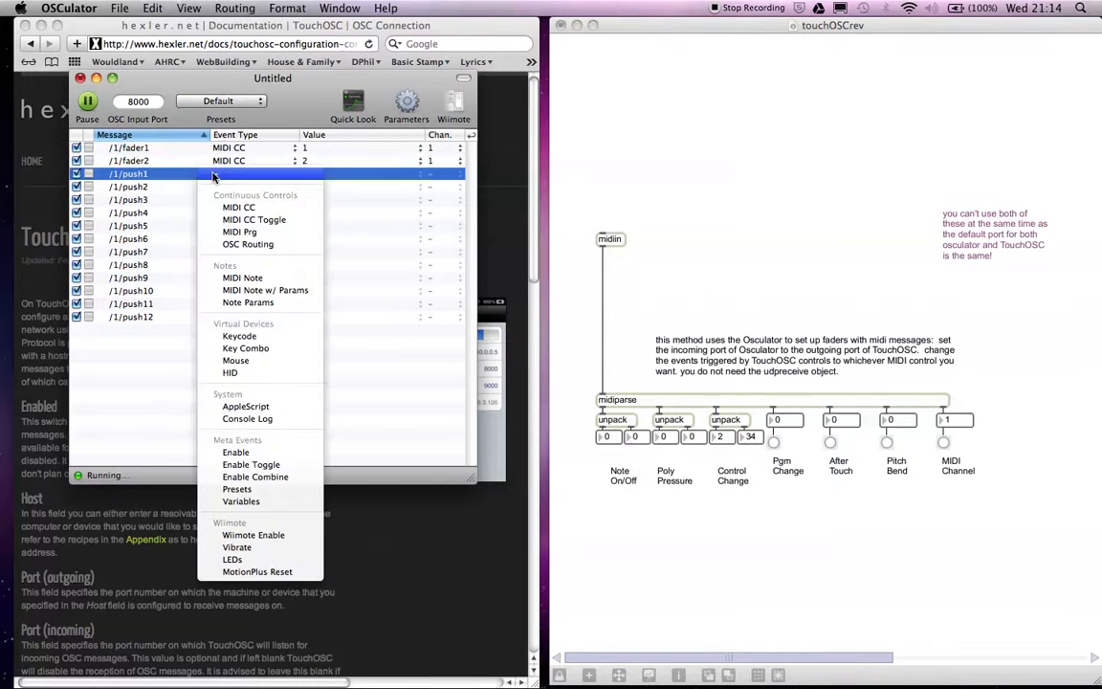
click(246, 279)
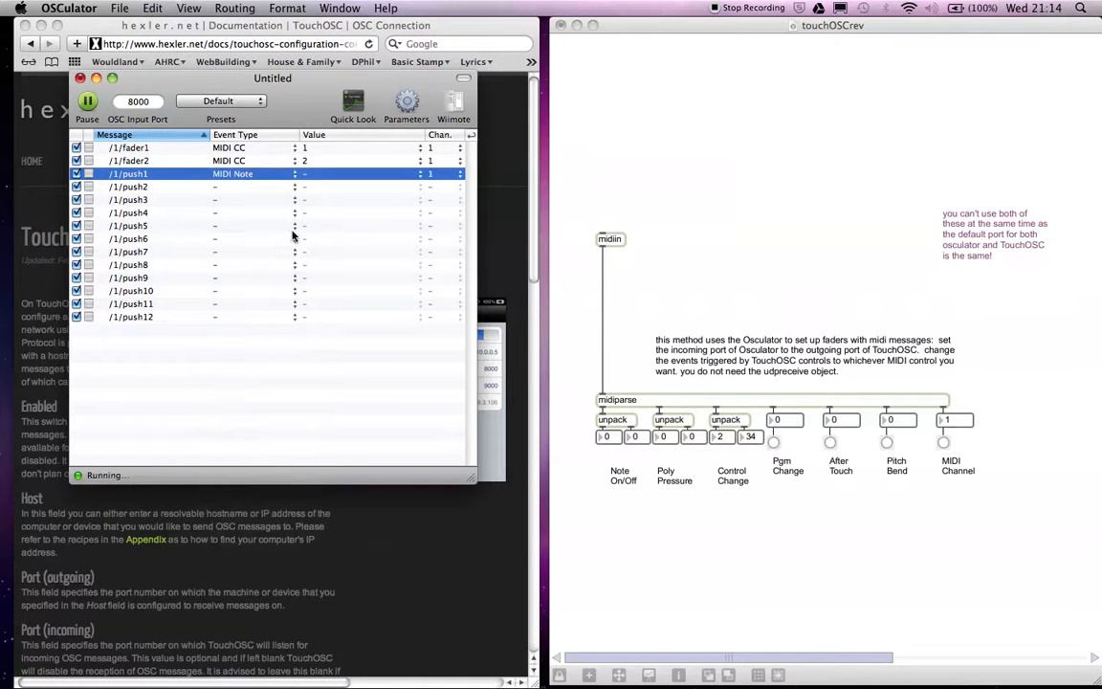
click(307, 178)
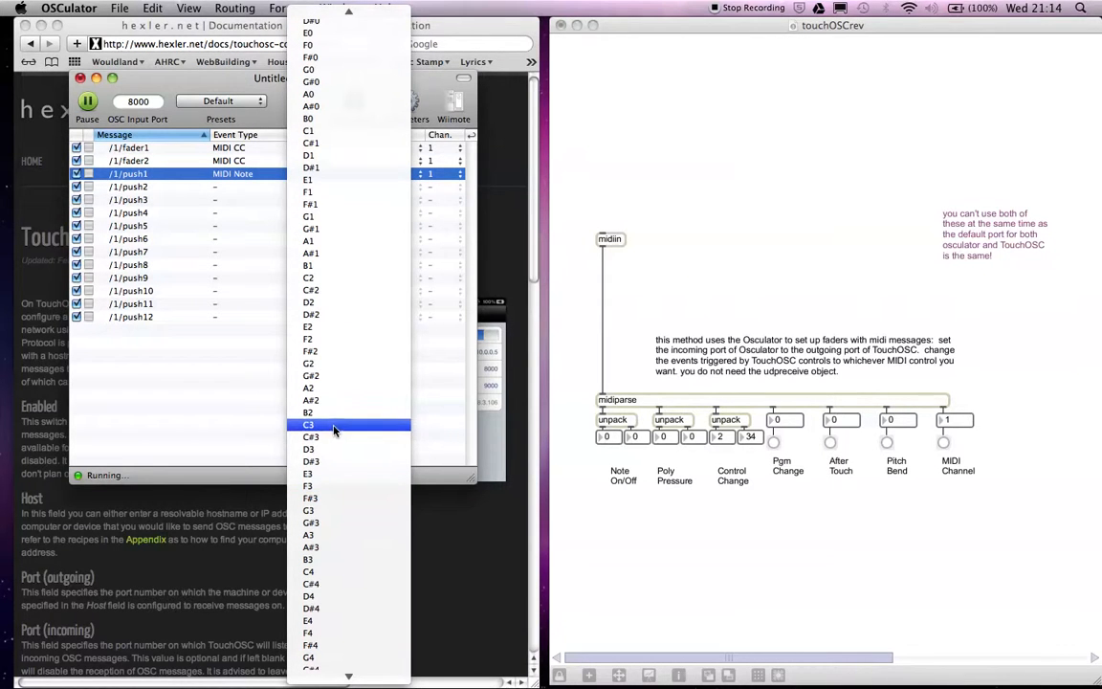
click(334, 429)
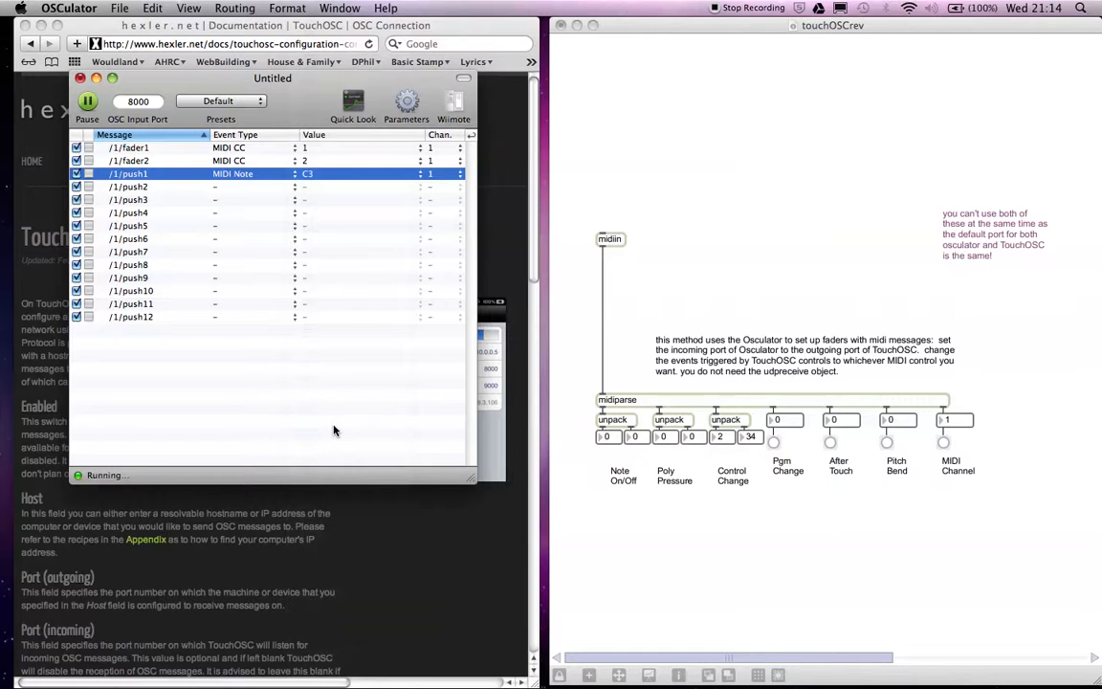
Set the /1/push2 message's event type to MIDI Note and its value to D#3.
click(216, 190)
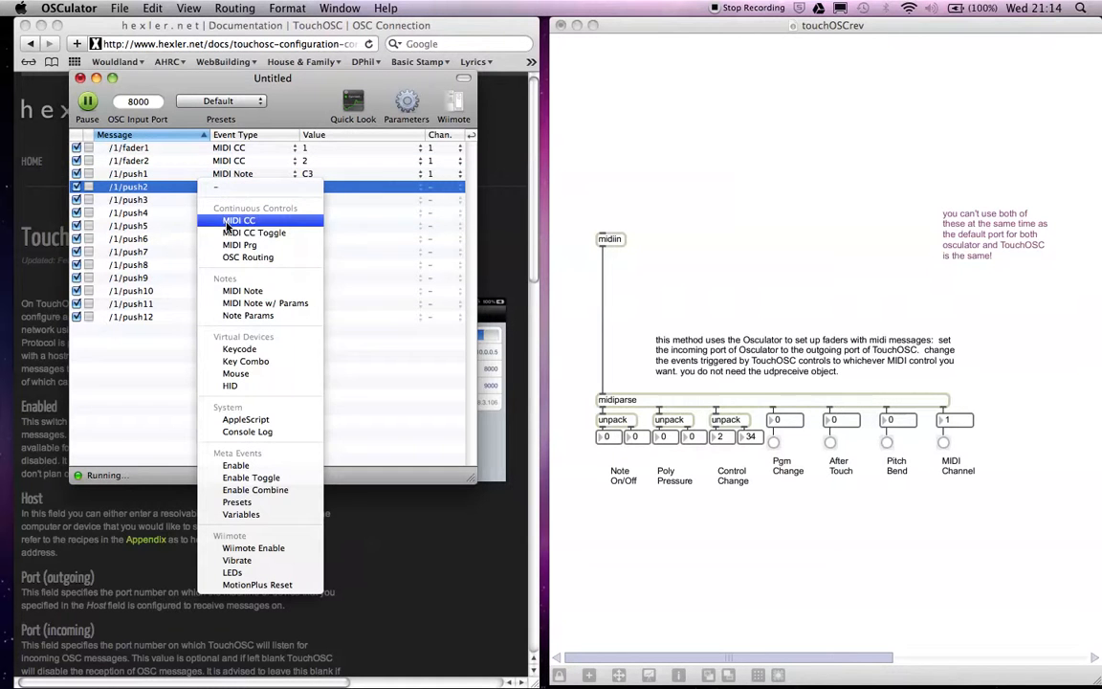
click(247, 291)
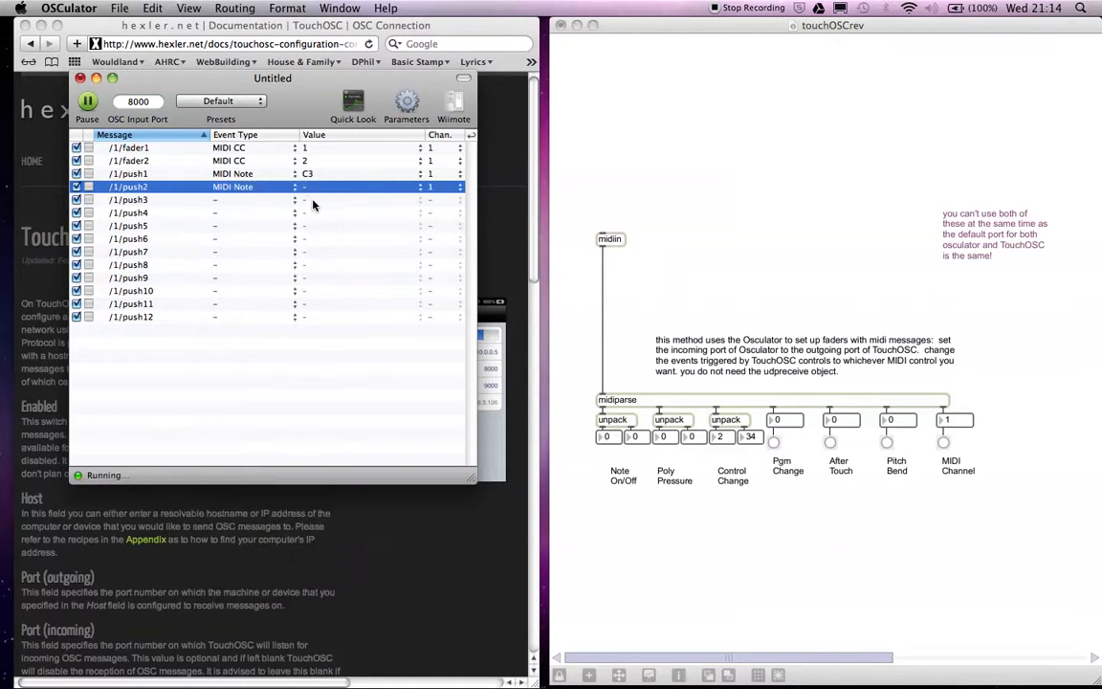
click(304, 192)
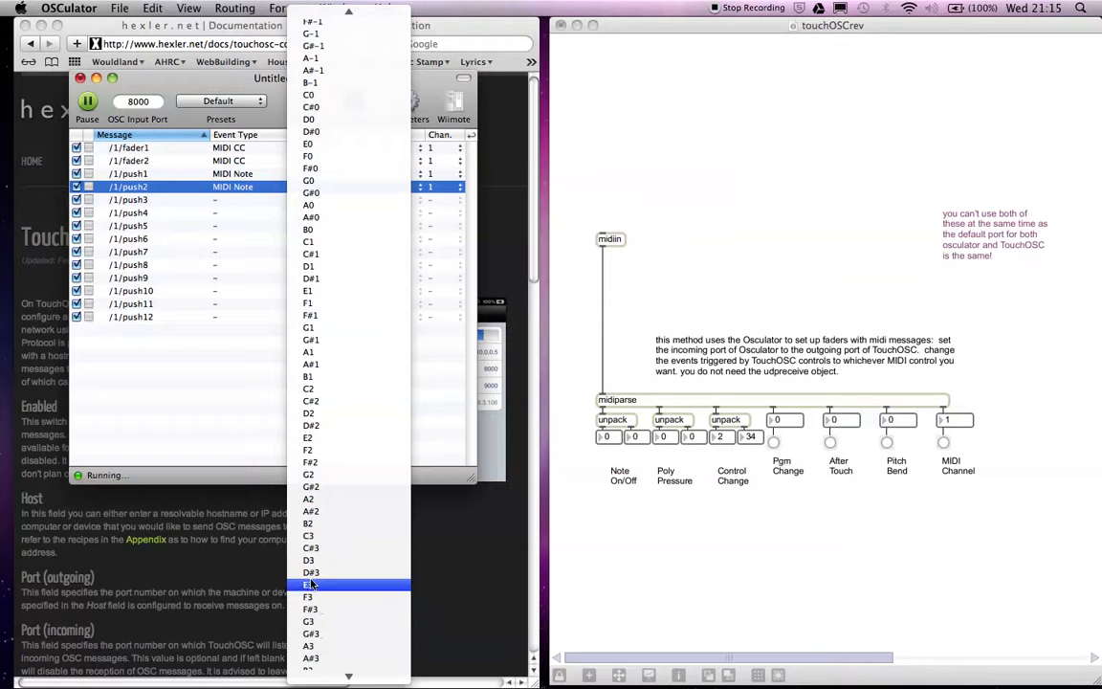
click(308, 572)
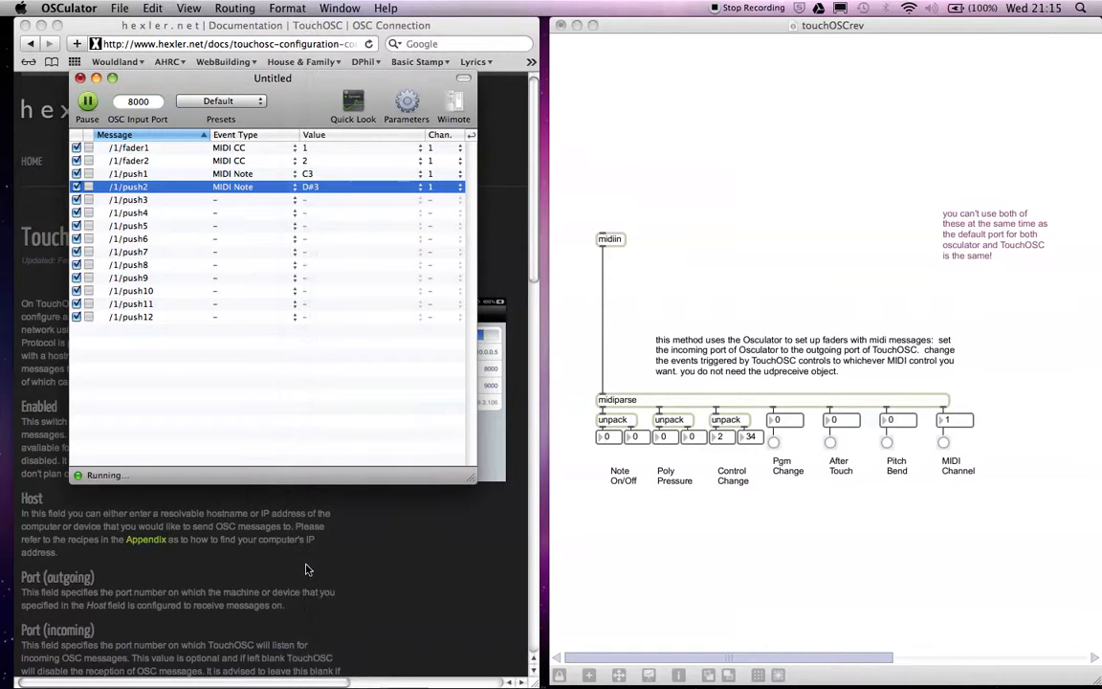
Set the /1/push3 message to a MIDI Note with value F3, and dismiss the registration reminder without registering.
click(215, 203)
click(241, 304)
click(304, 200)
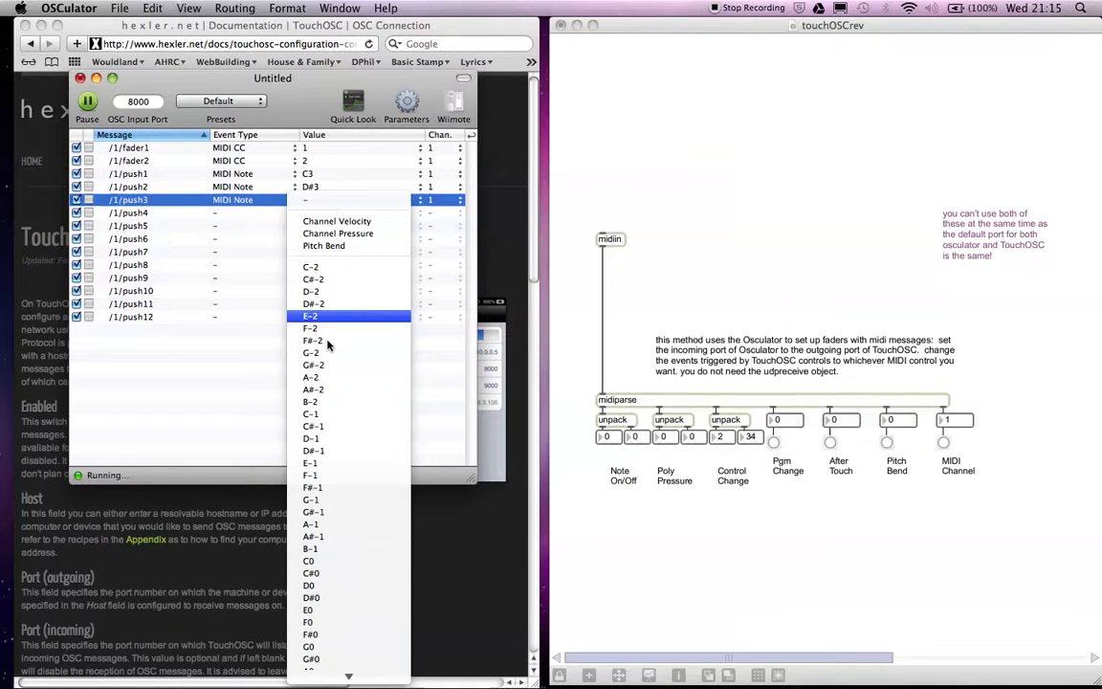
mouse_move(324, 681)
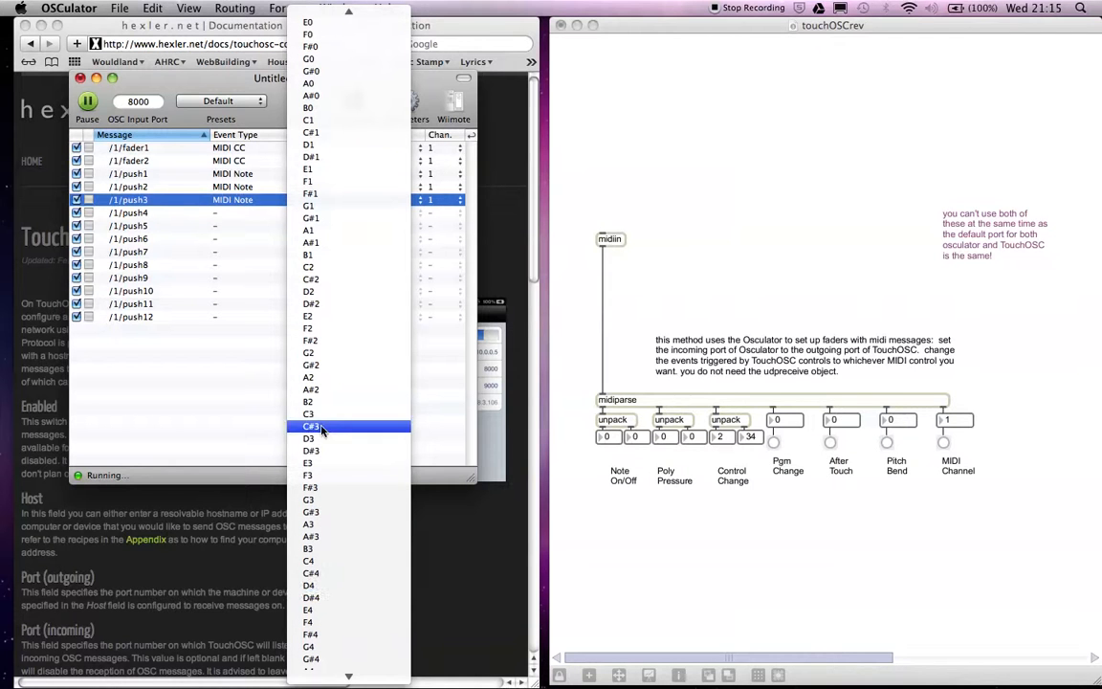
click(322, 475)
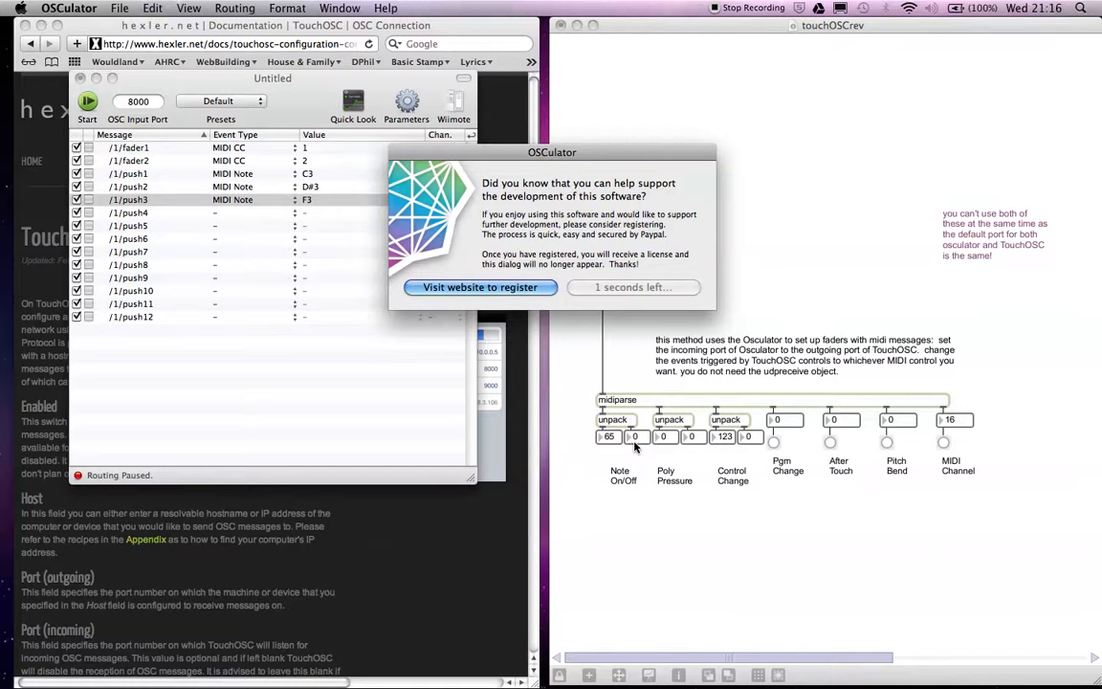
click(626, 287)
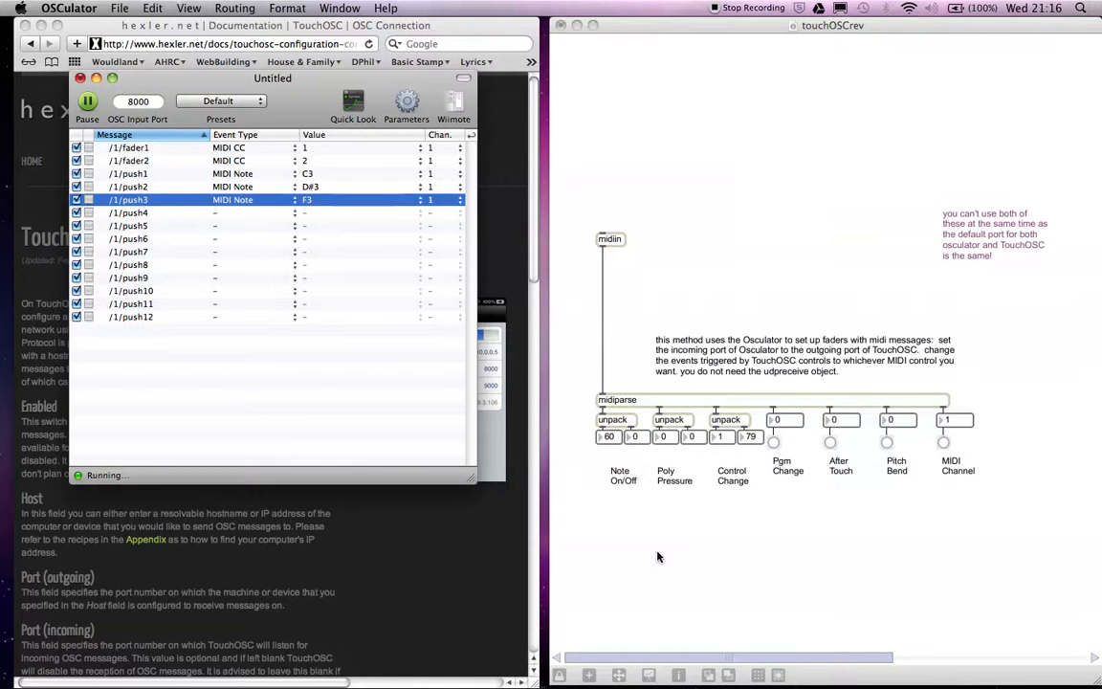
Switch to MaxMSP, unlock the touchOSCrev patch and add a ctlout object below the Poly Pressure label.
click(694, 543)
key(super+e)
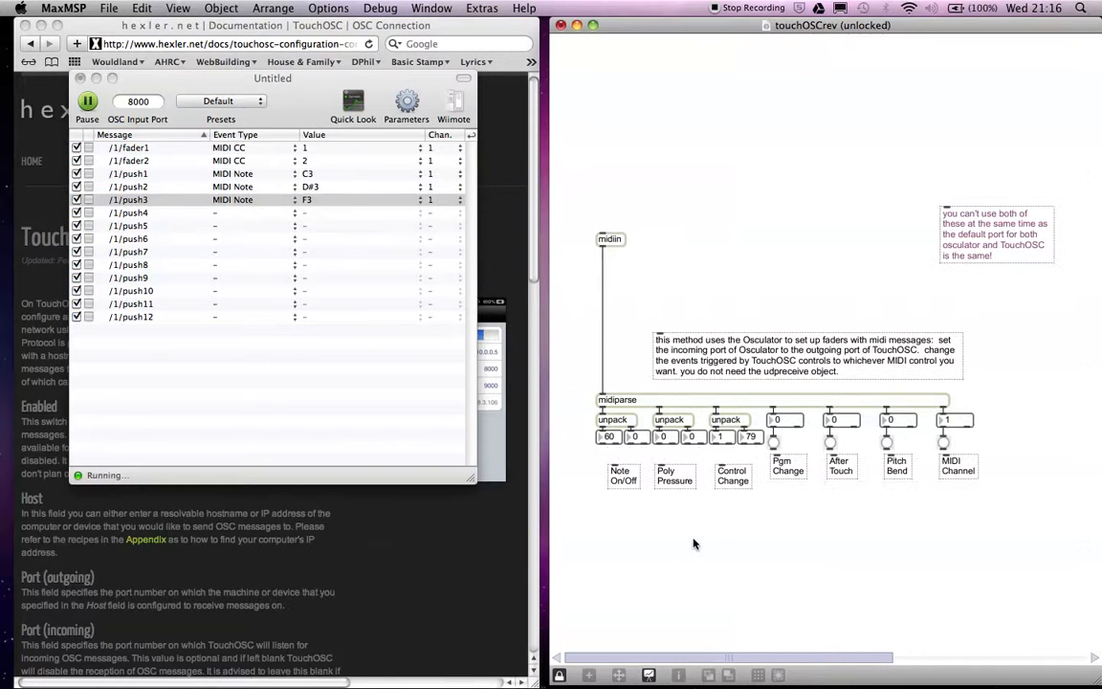
key(n)
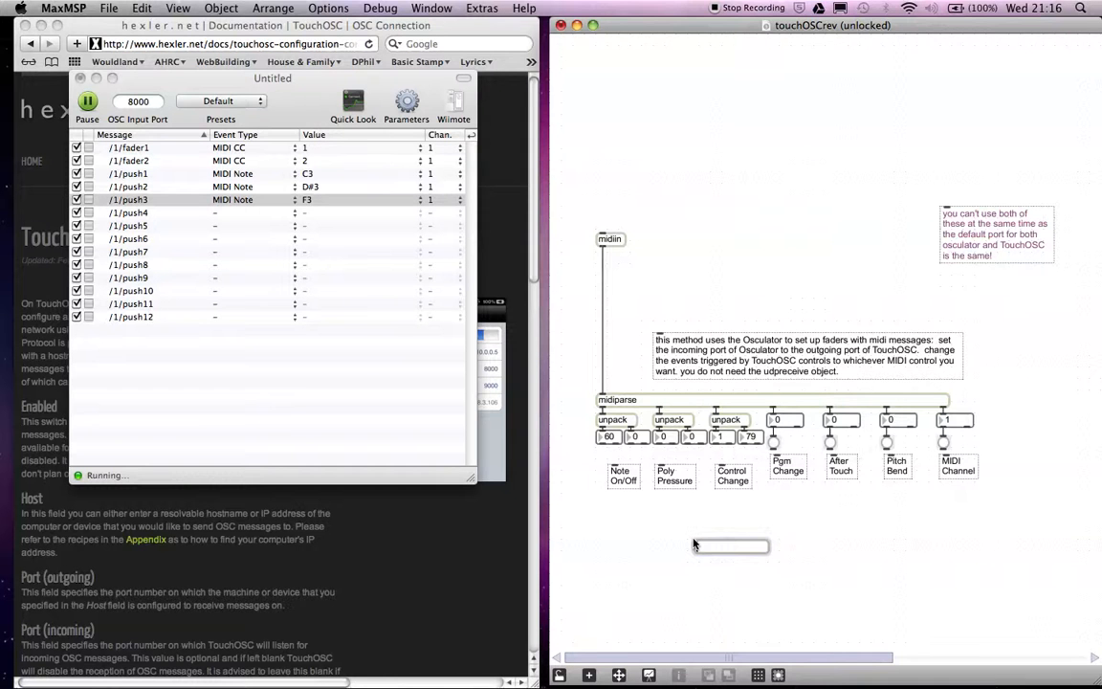
text(ctlin)
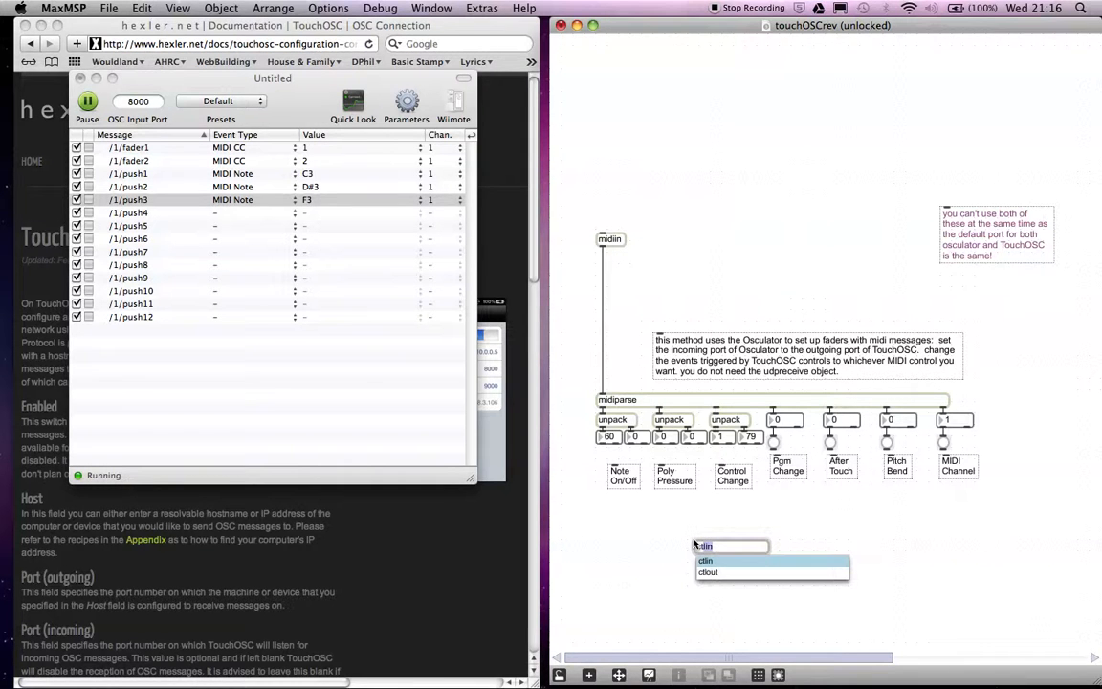
click(708, 571)
click(636, 583)
drag(710, 550, 692, 535)
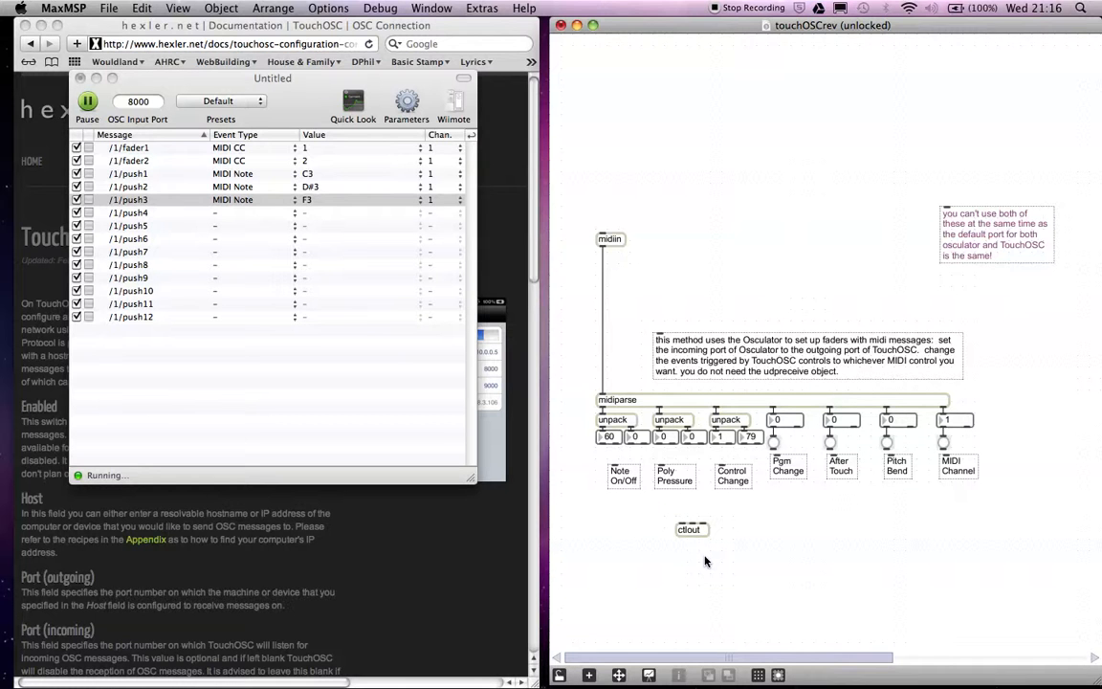
click(709, 536)
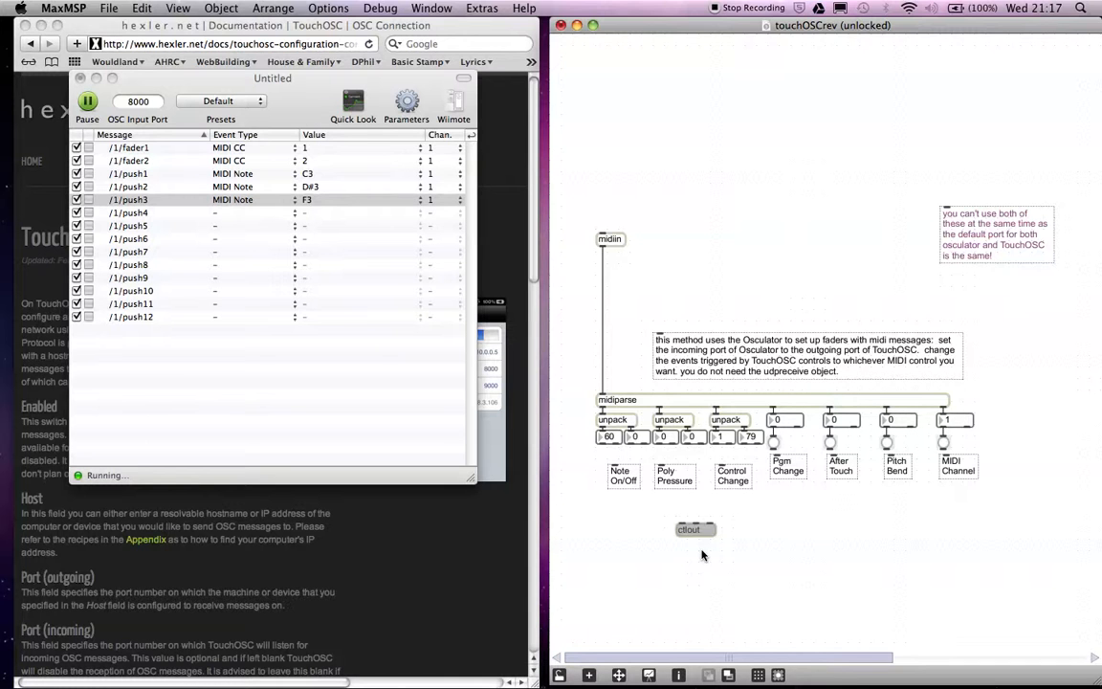
Lock the patch and set the ctlout object's output port to from MaxMSP 1.
key(super+e)
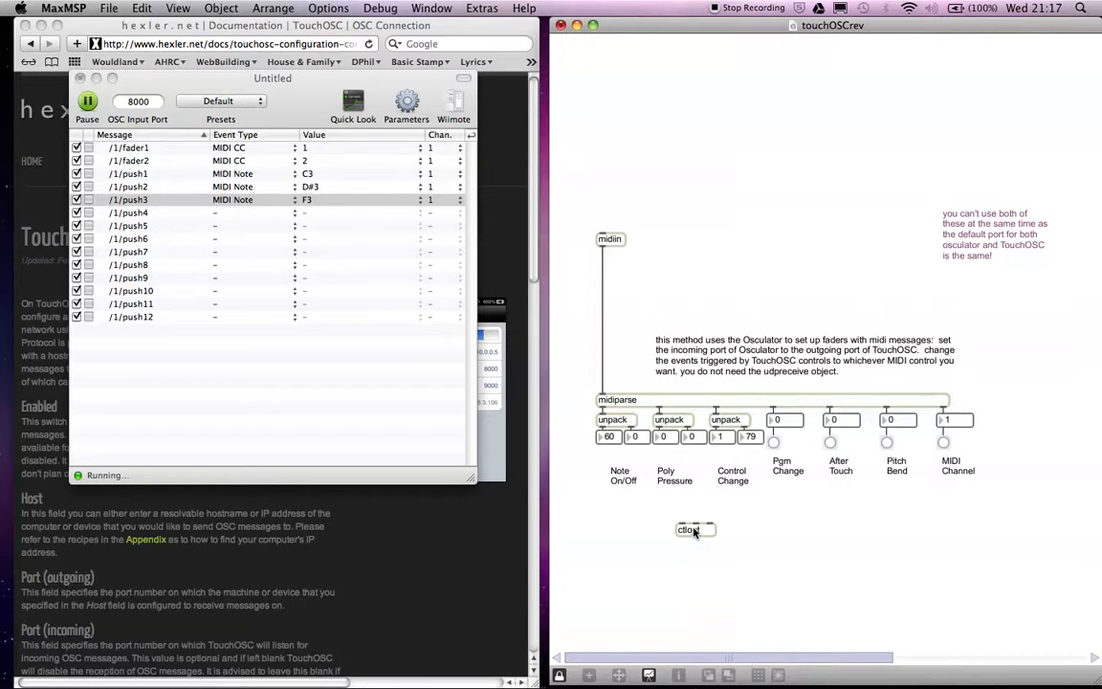
click(696, 533)
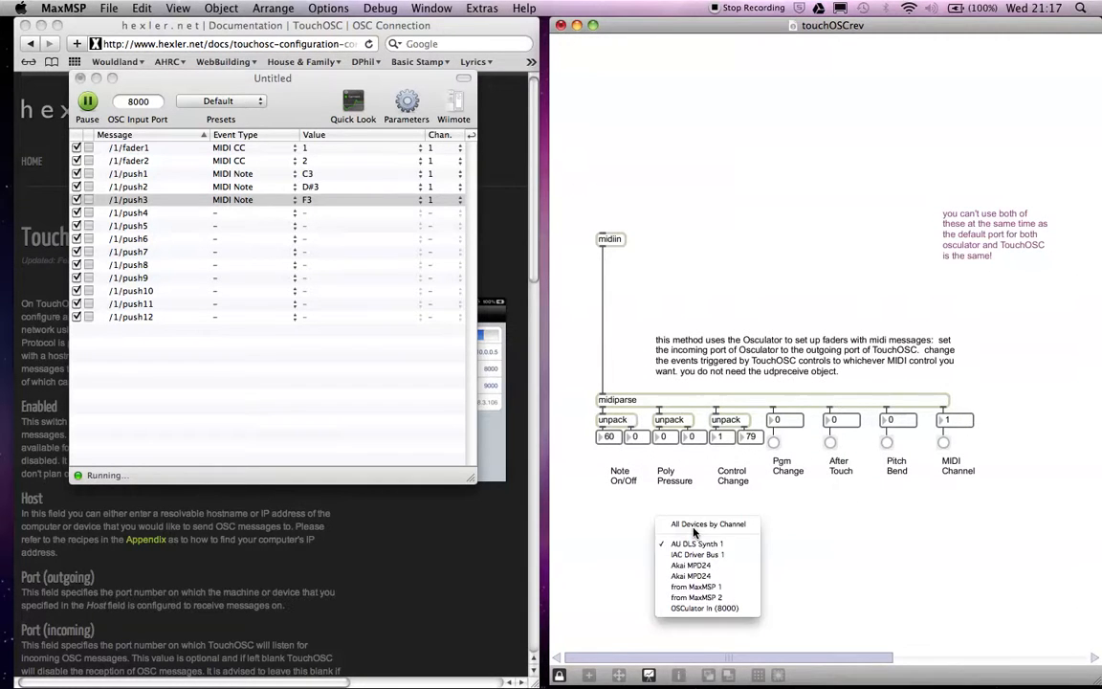
click(685, 587)
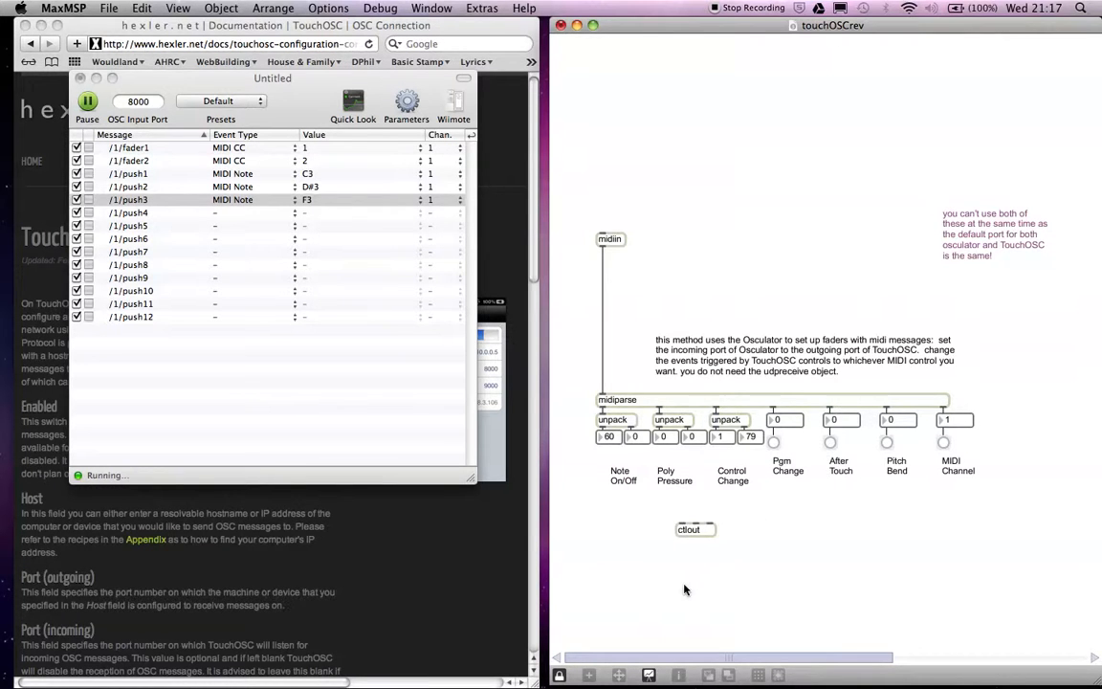
Unlock the patch, move ctlout under Control Change, and connect the controller-number box to its middle inlet and the value box to its left inlet.
key(super+e)
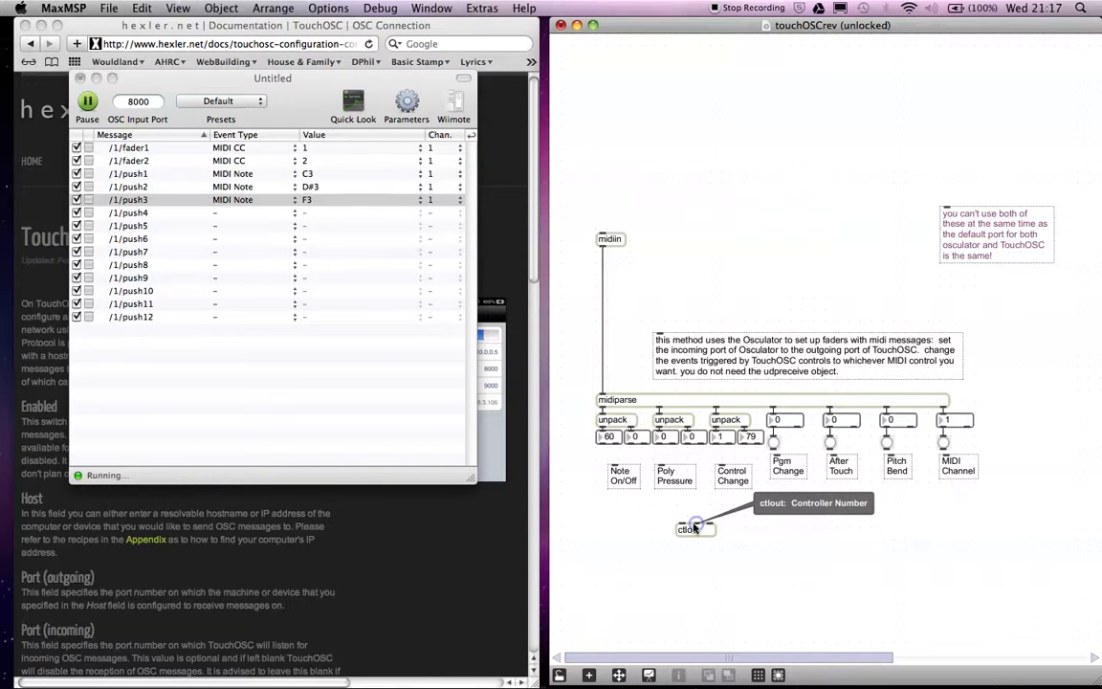
drag(695, 527, 737, 510)
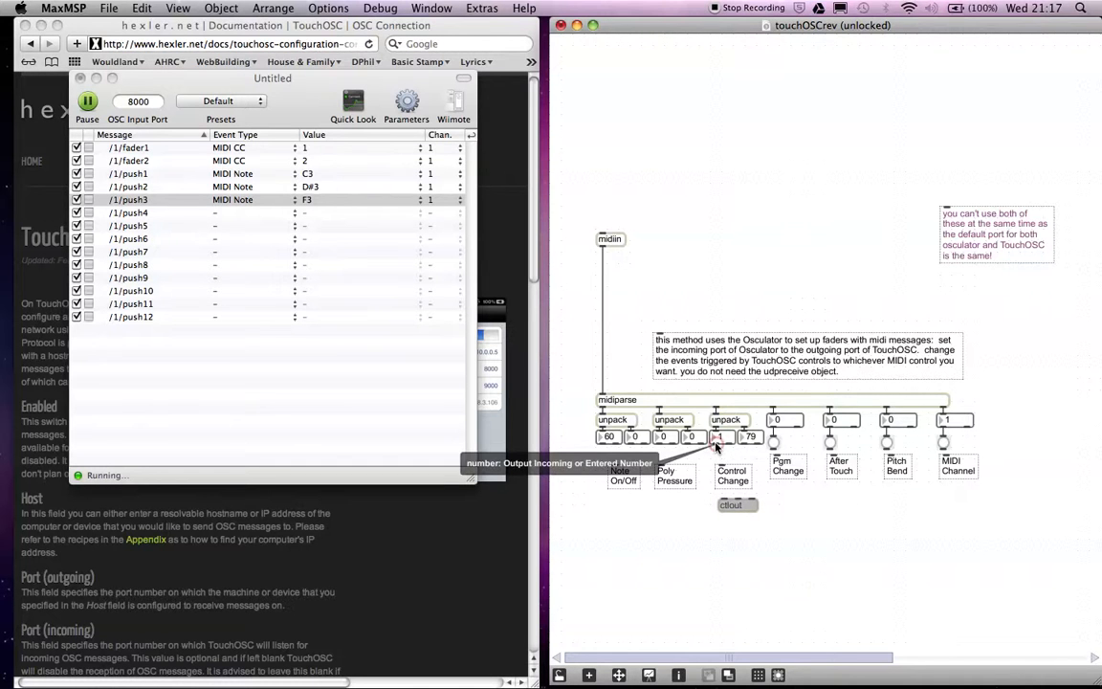
drag(715, 444, 738, 501)
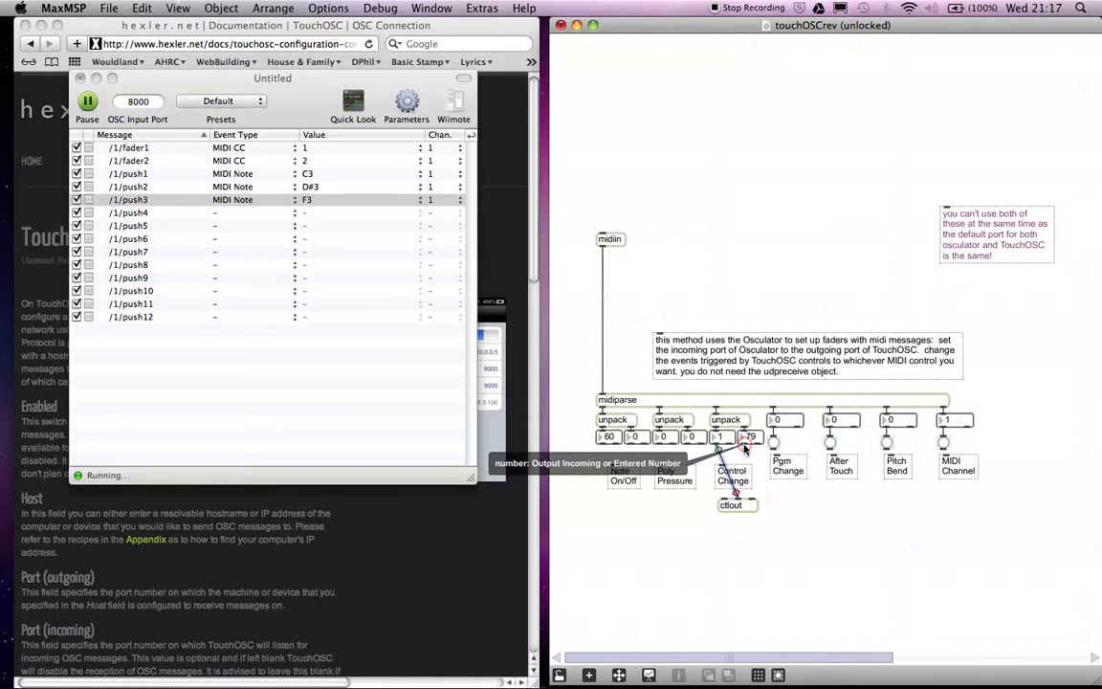
drag(745, 446, 723, 503)
click(764, 545)
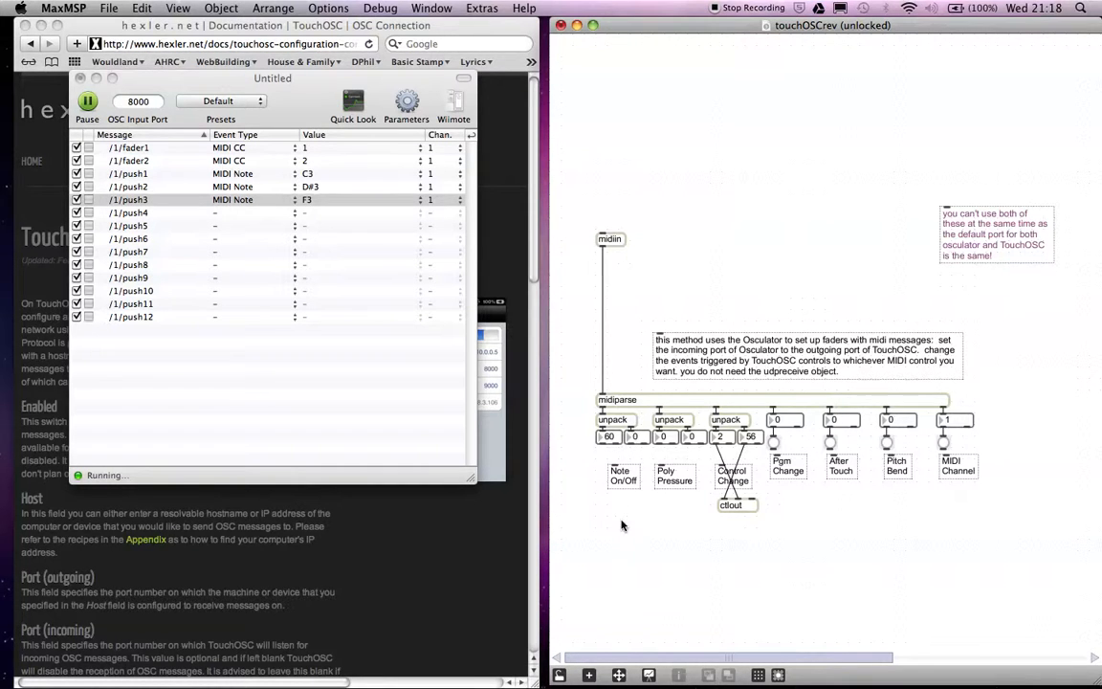
Add a noteout object in the empty area below the Note On/Off label.
text(nnote)
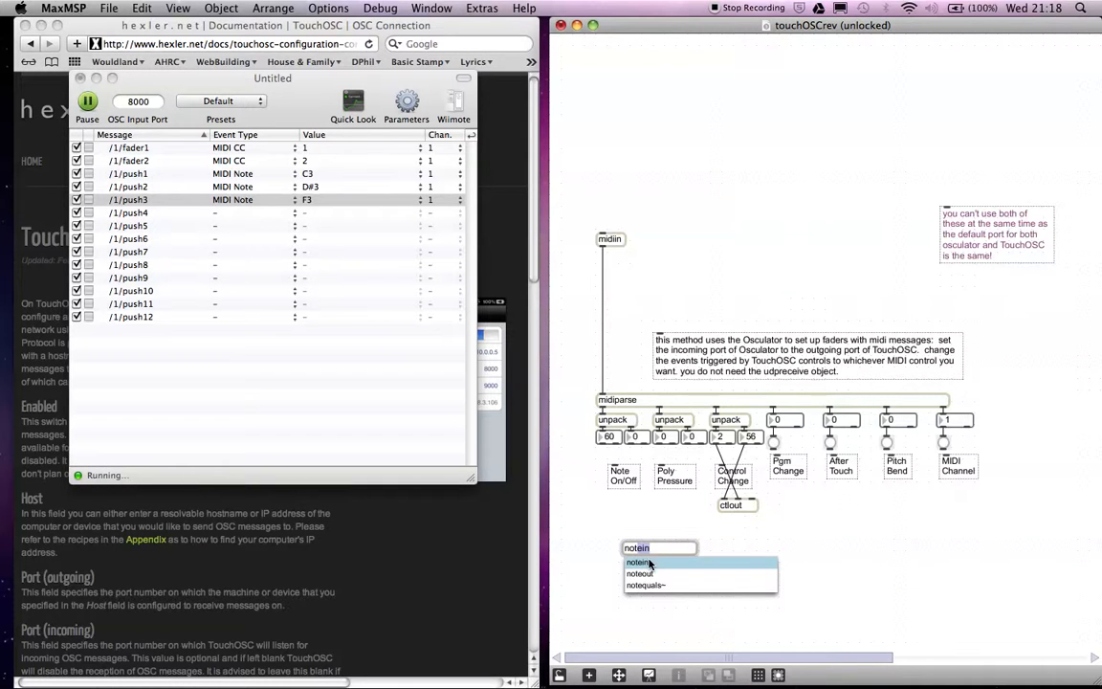
click(643, 574)
click(594, 555)
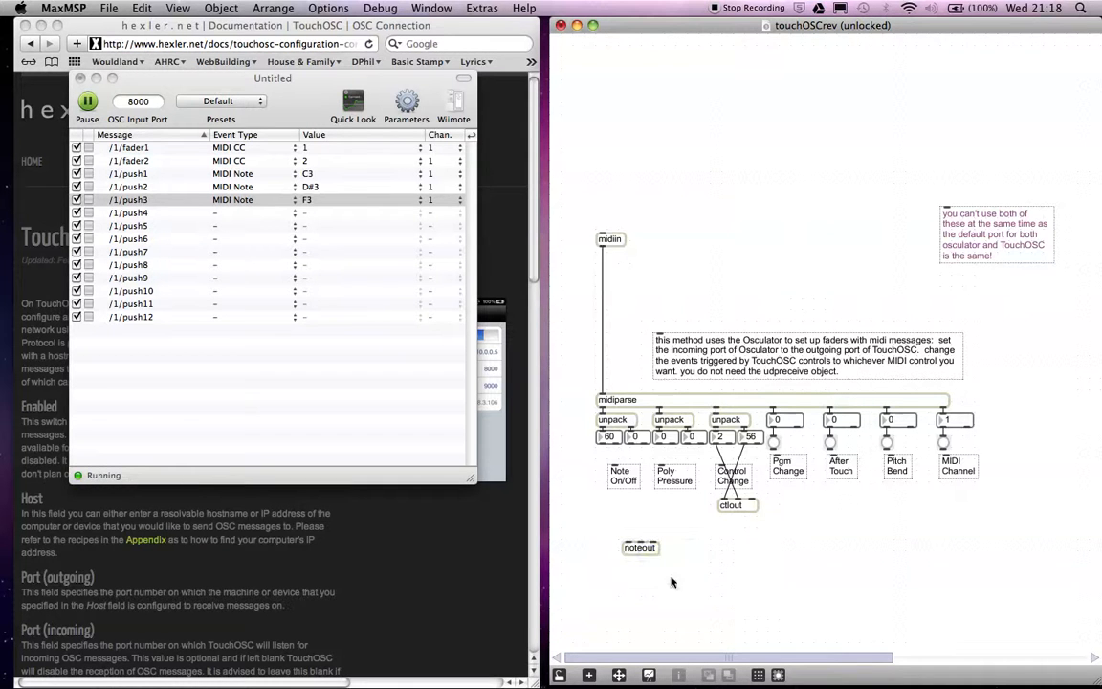
Lock the patch and set the noteout object's output port to from MaxMSP 1.
key(super+e)
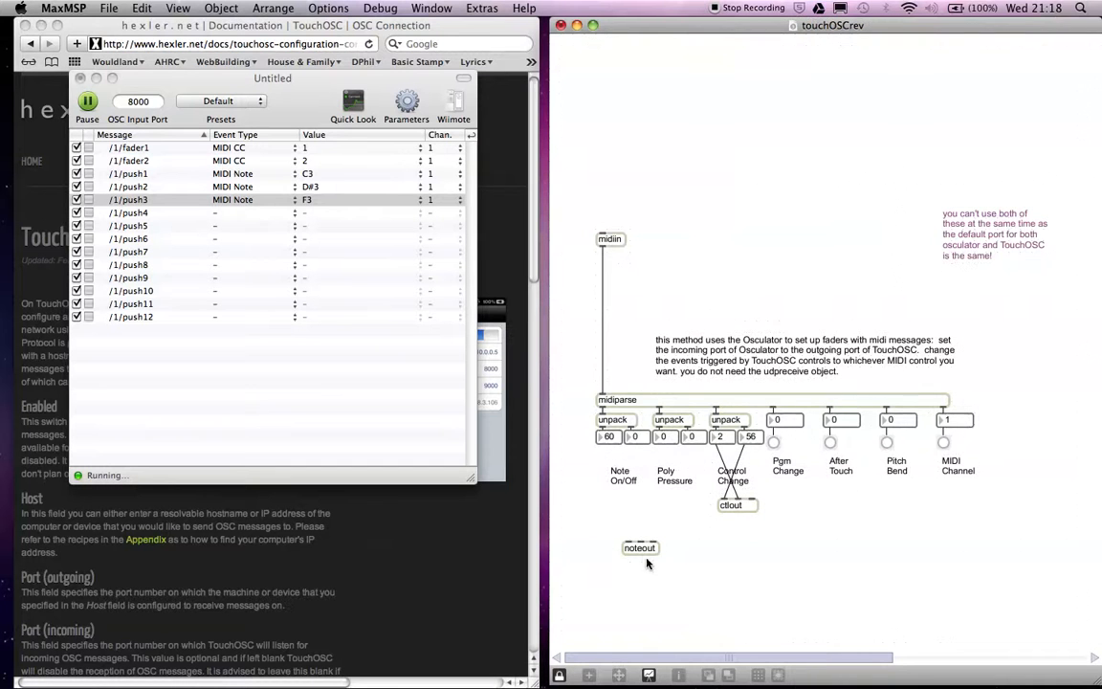
double_click(641, 549)
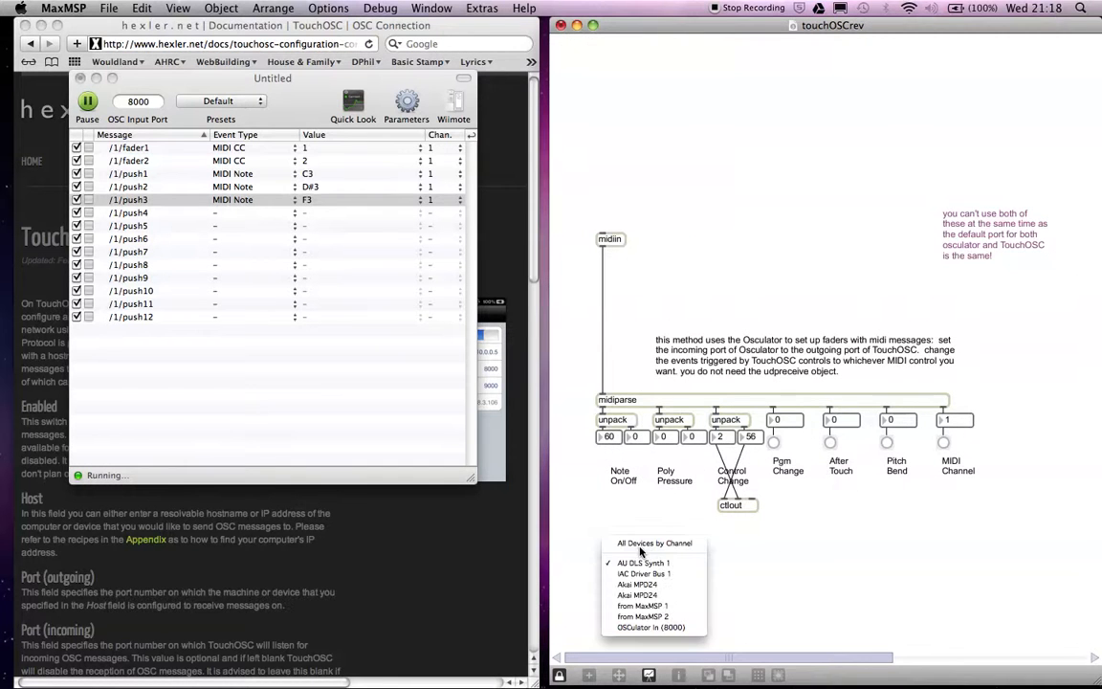
click(631, 606)
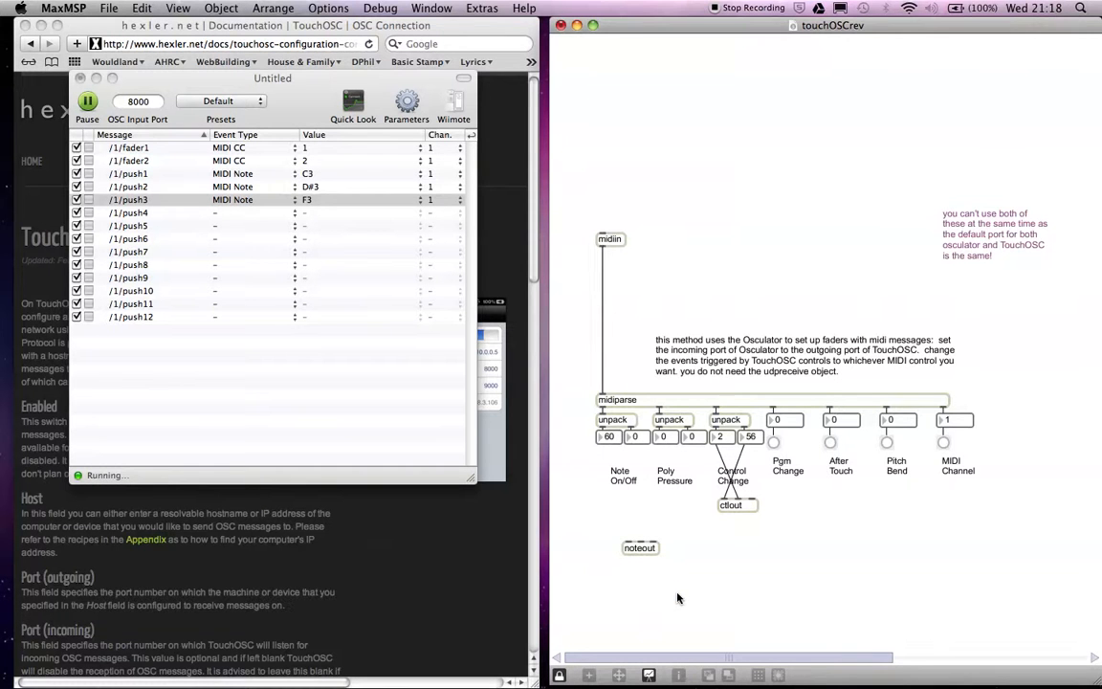
Unlock the patch, move and widen noteout under Note On/Off, and connect the note box to its left inlet and the velocity box to its middle inlet.
key(super+e)
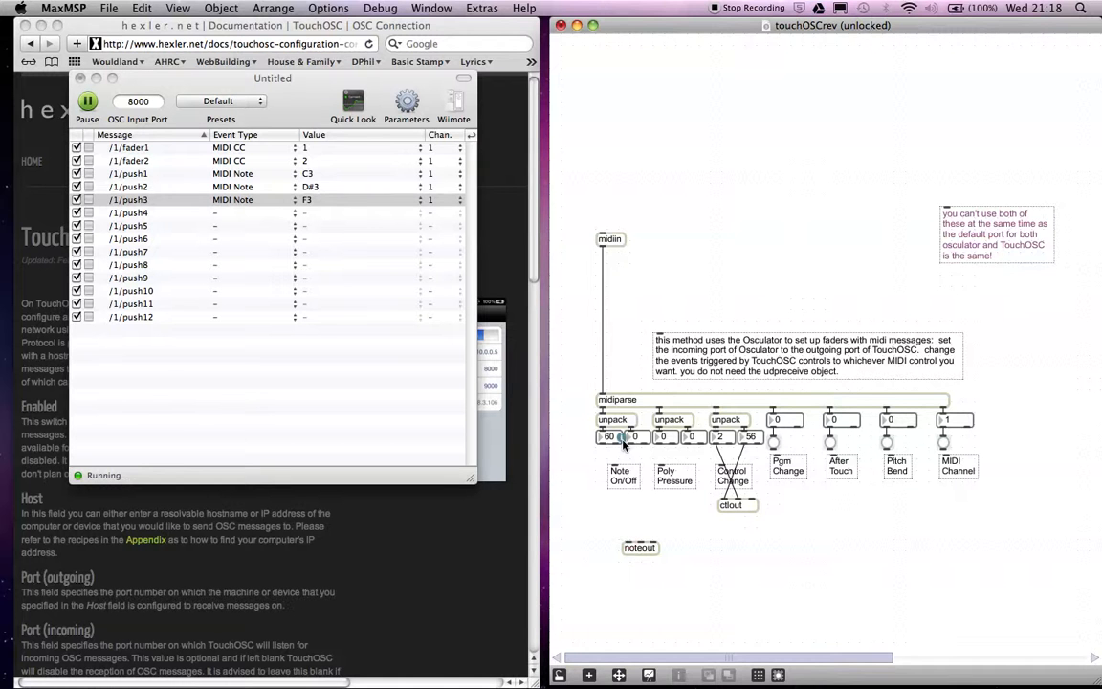
drag(602, 443, 609, 525)
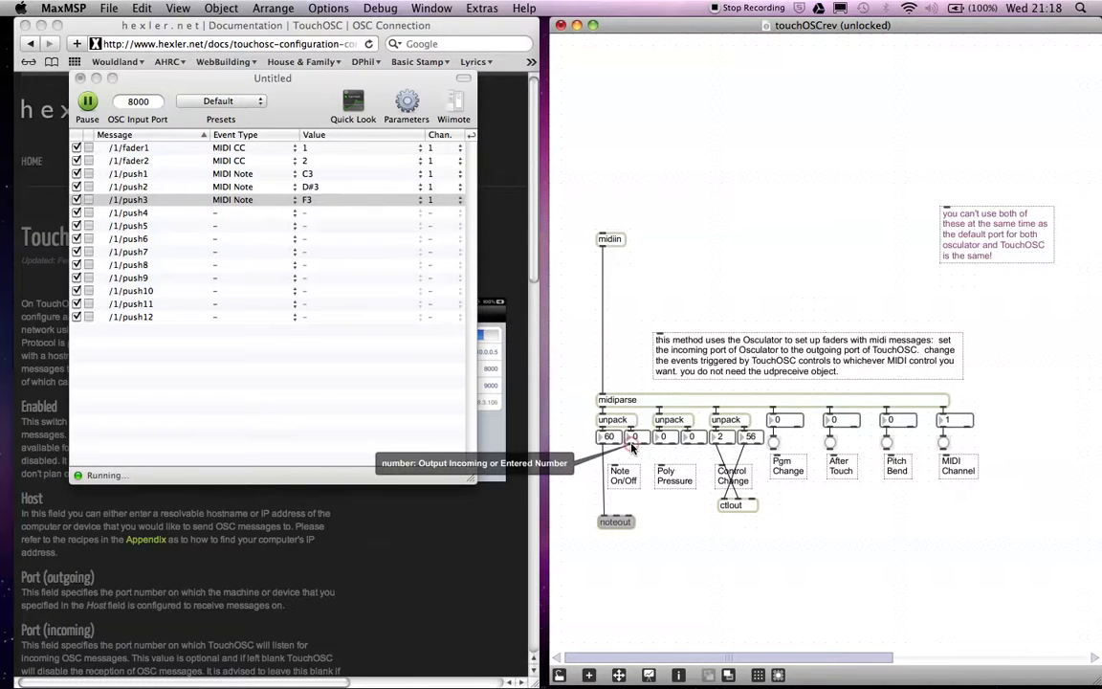
drag(631, 448, 649, 526)
click(695, 558)
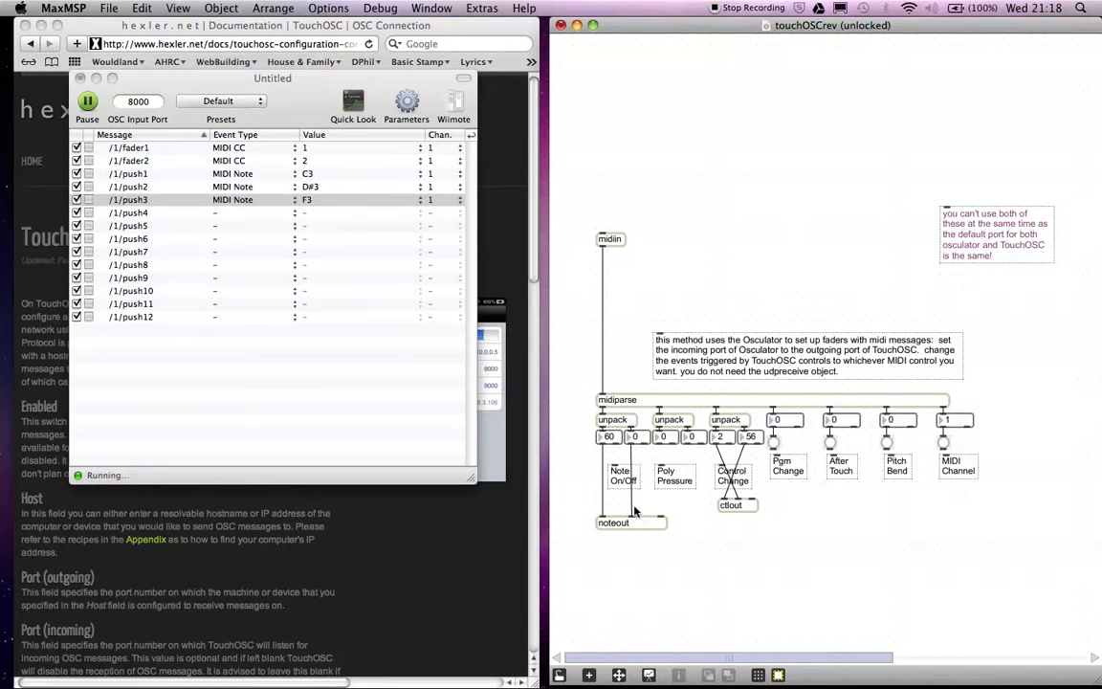
Lock the patch, try AU DLS Synth 1 as the noteout output port, and switch noteout back to a MaxMSP port.
key(super+e)
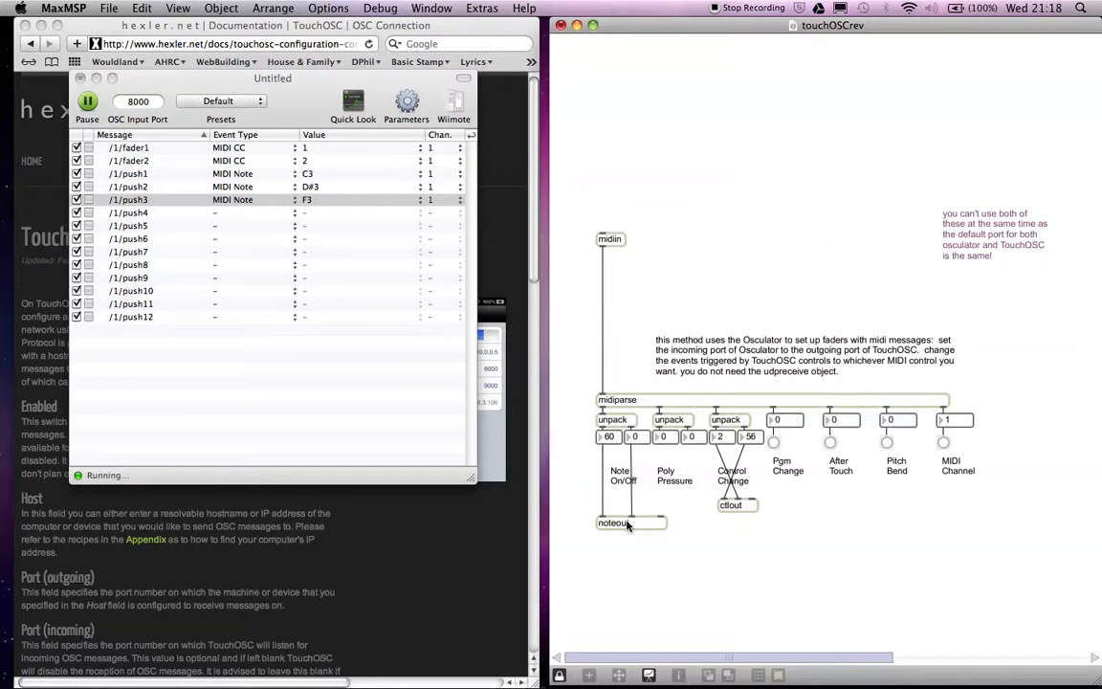
double_click(627, 524)
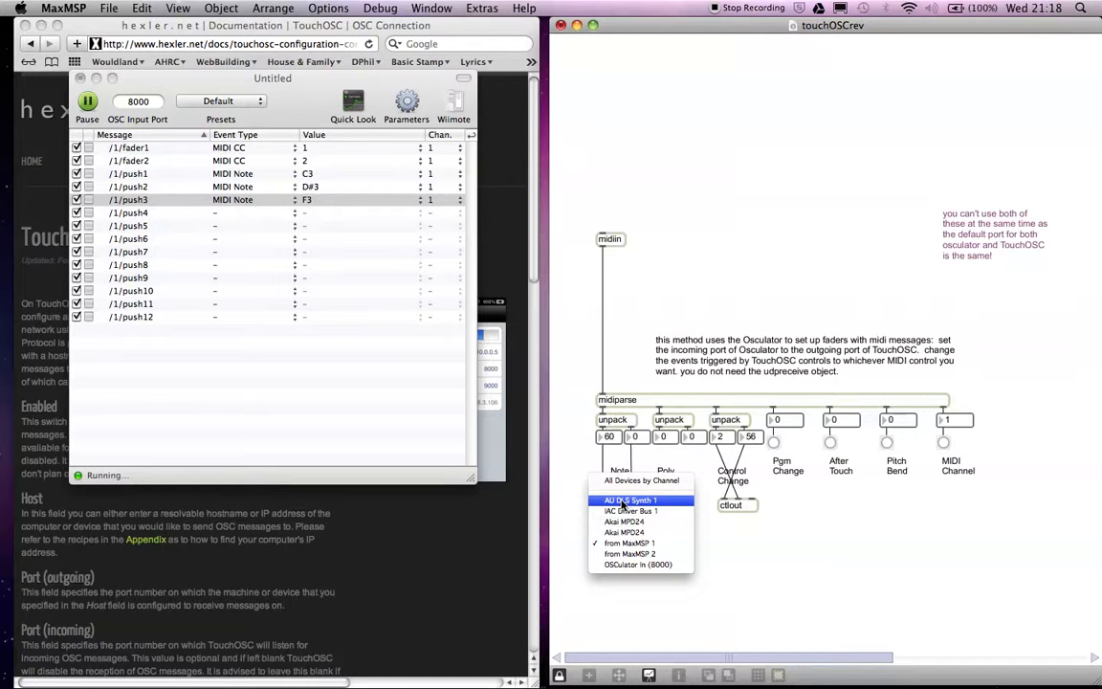
click(622, 503)
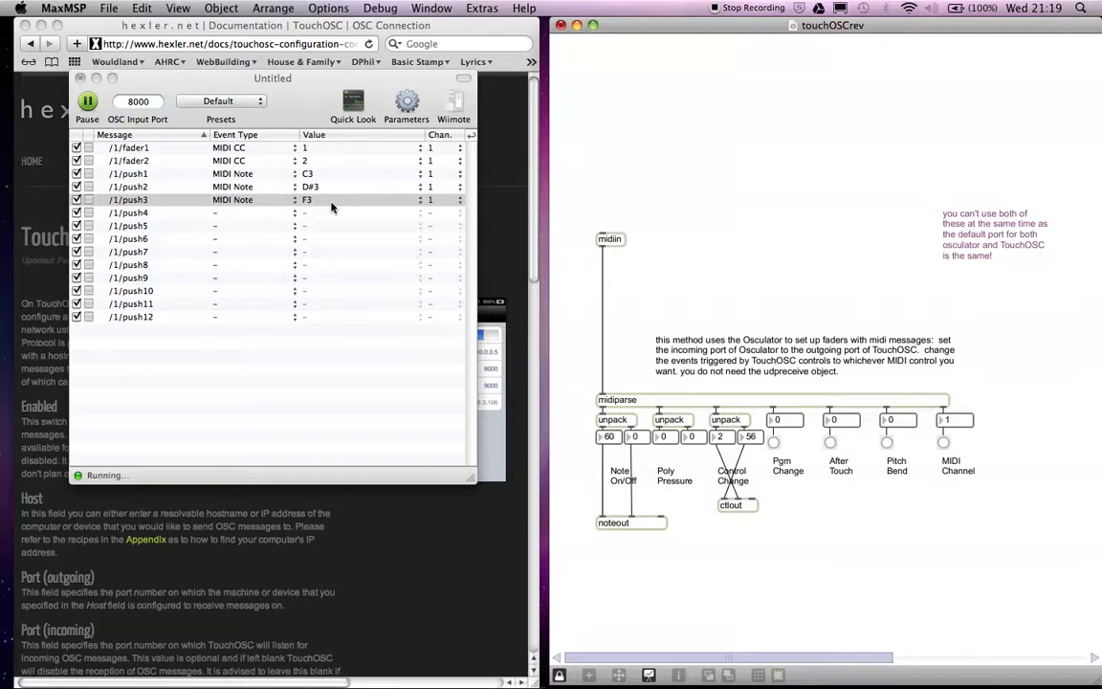
double_click(623, 523)
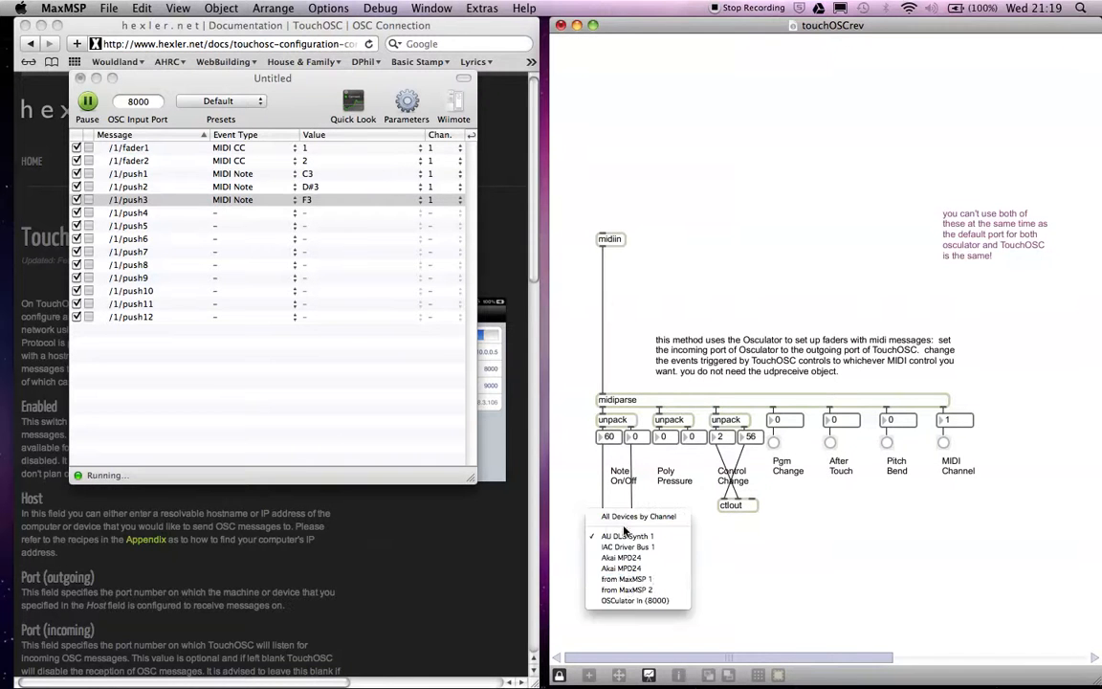
click(621, 588)
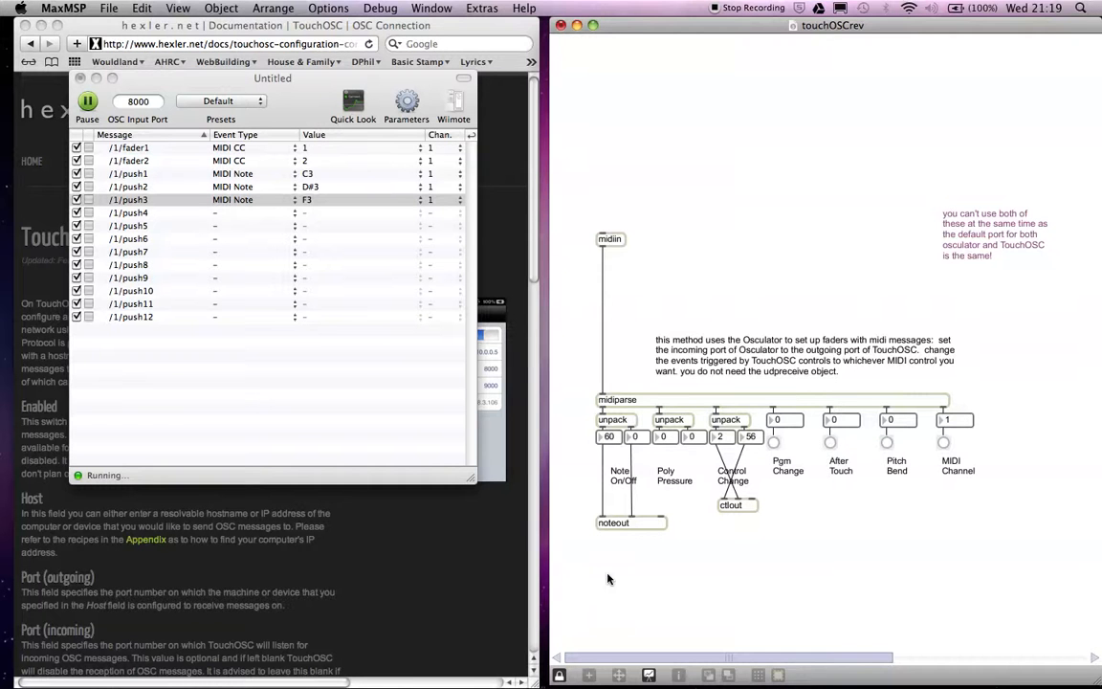
click(235, 230)
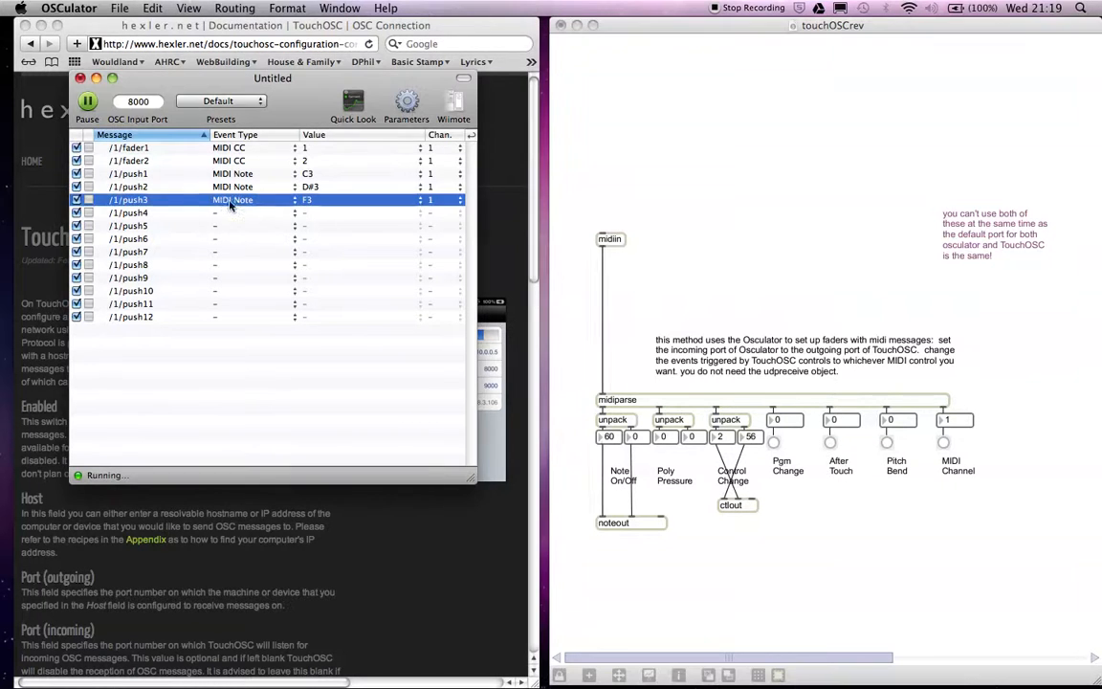
click(119, 7)
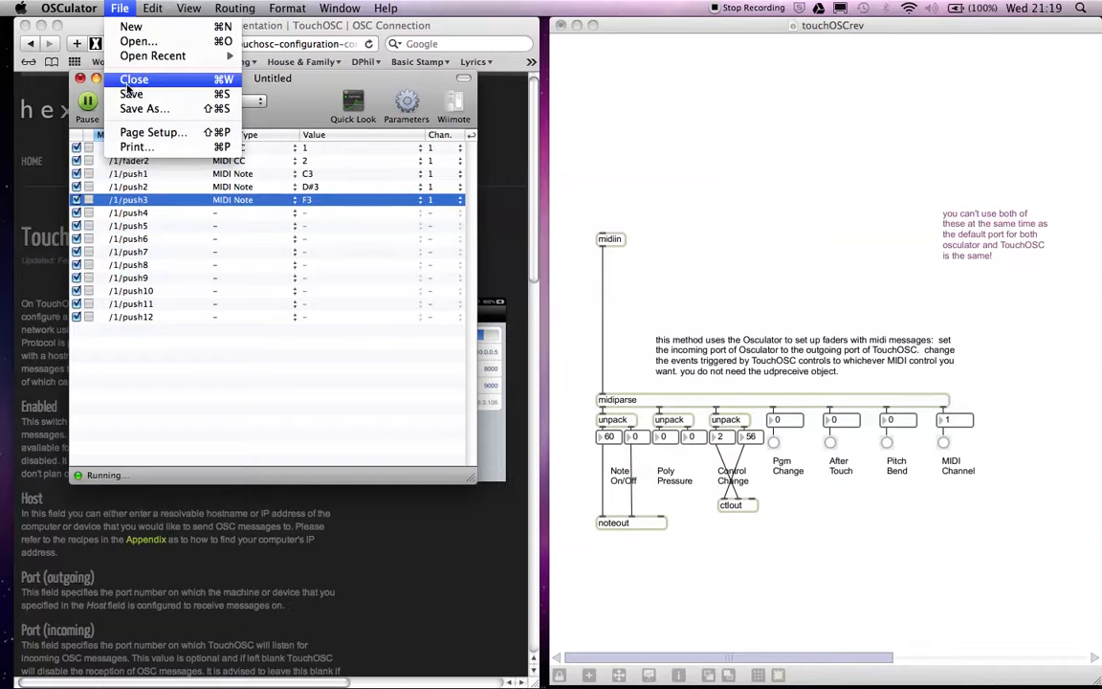
click(256, 420)
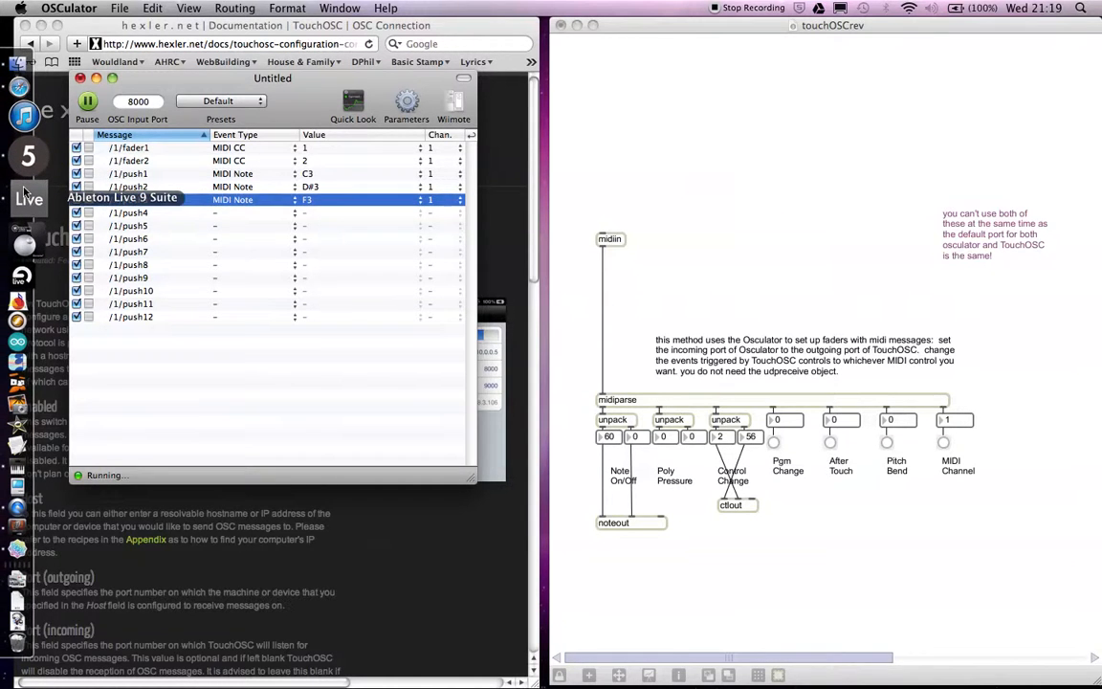
Switch to Ableton Live, show the browser and load the Simpler preset Minus Morph - Synth 11 A.adg onto track 1 MIDI.
click(26, 193)
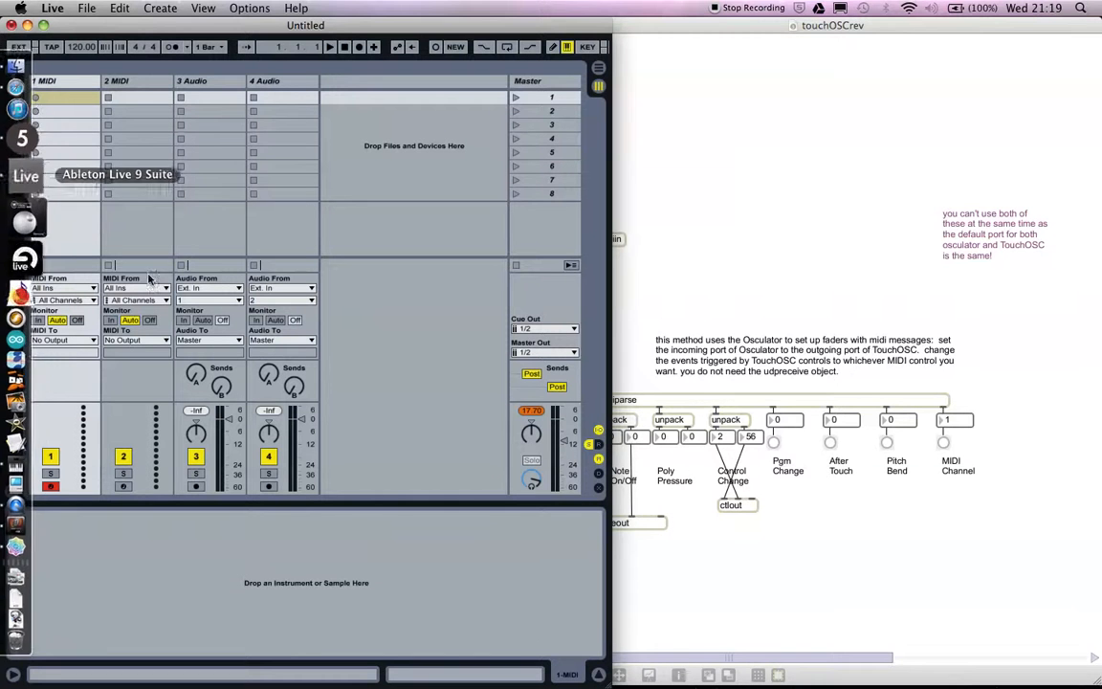
click(351, 581)
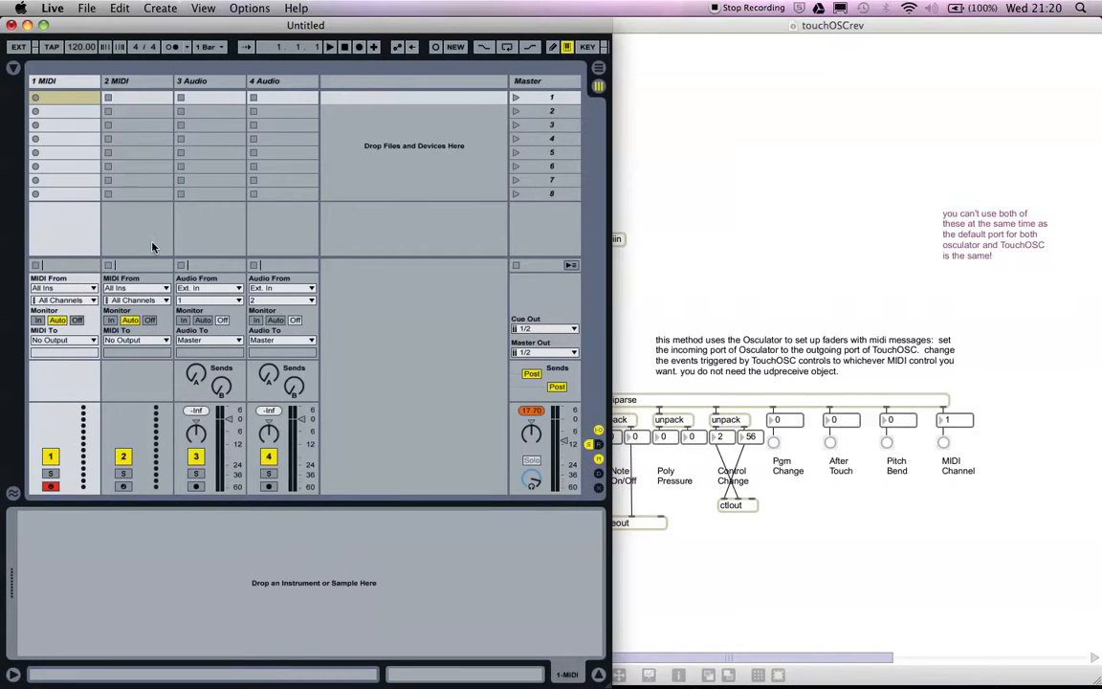
key(super+alt+b)
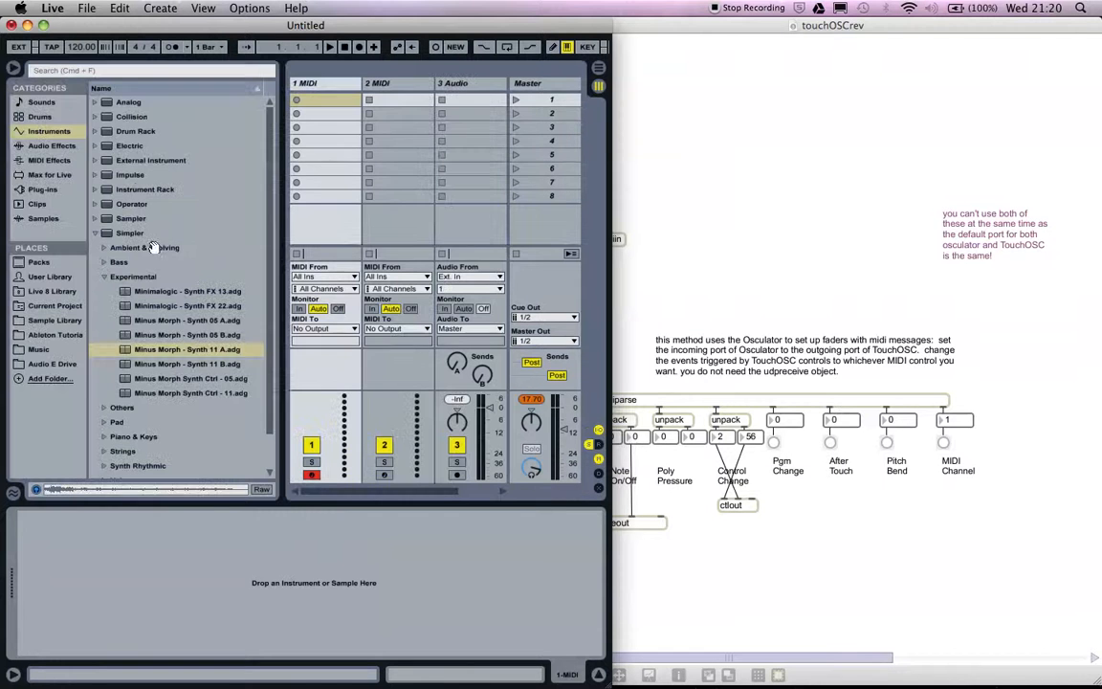
click(43, 134)
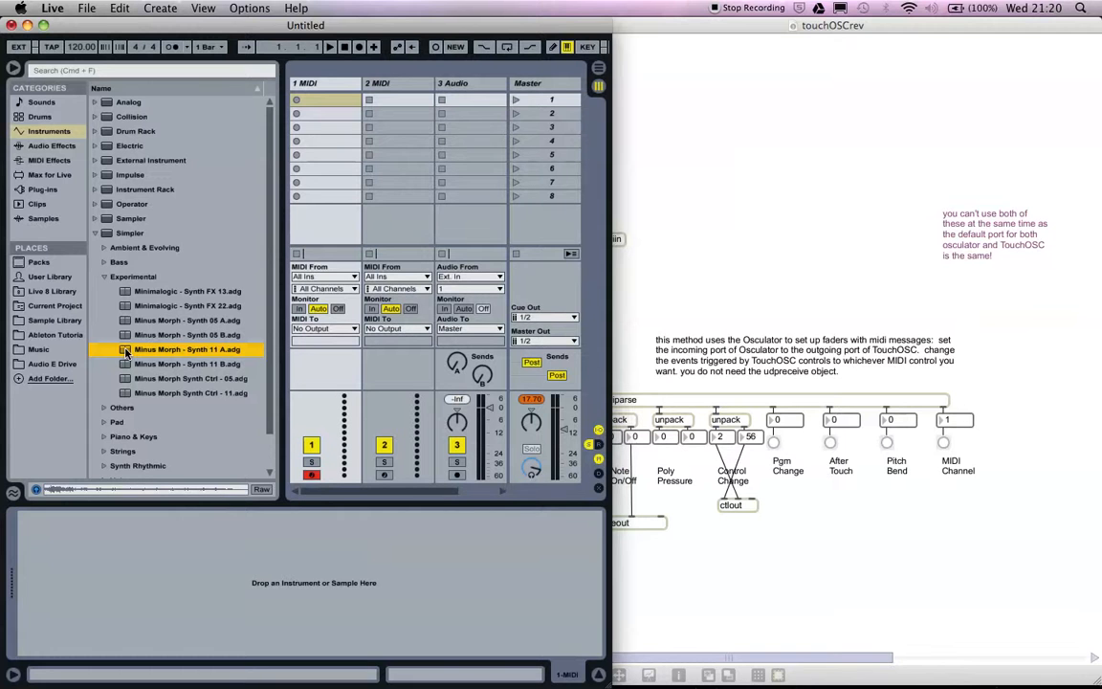
click(366, 86)
drag(363, 89, 325, 117)
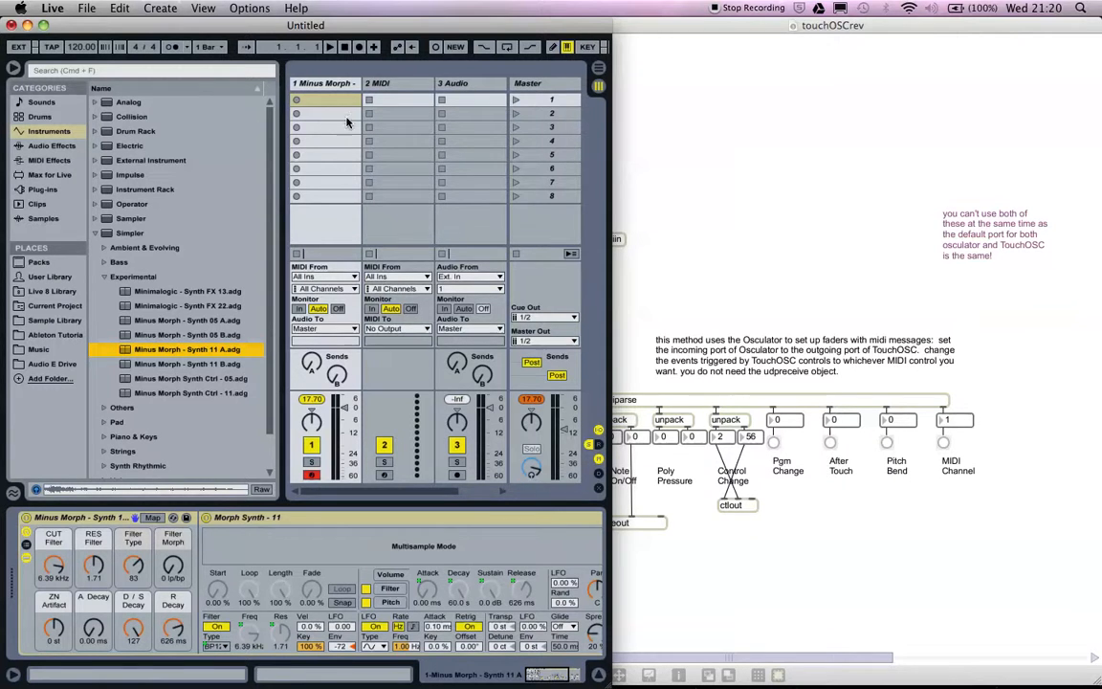
Move the MaxMSP patch window clear of Live, and set the first Live track's MIDI From input to from MaxMSP 1.
click(692, 122)
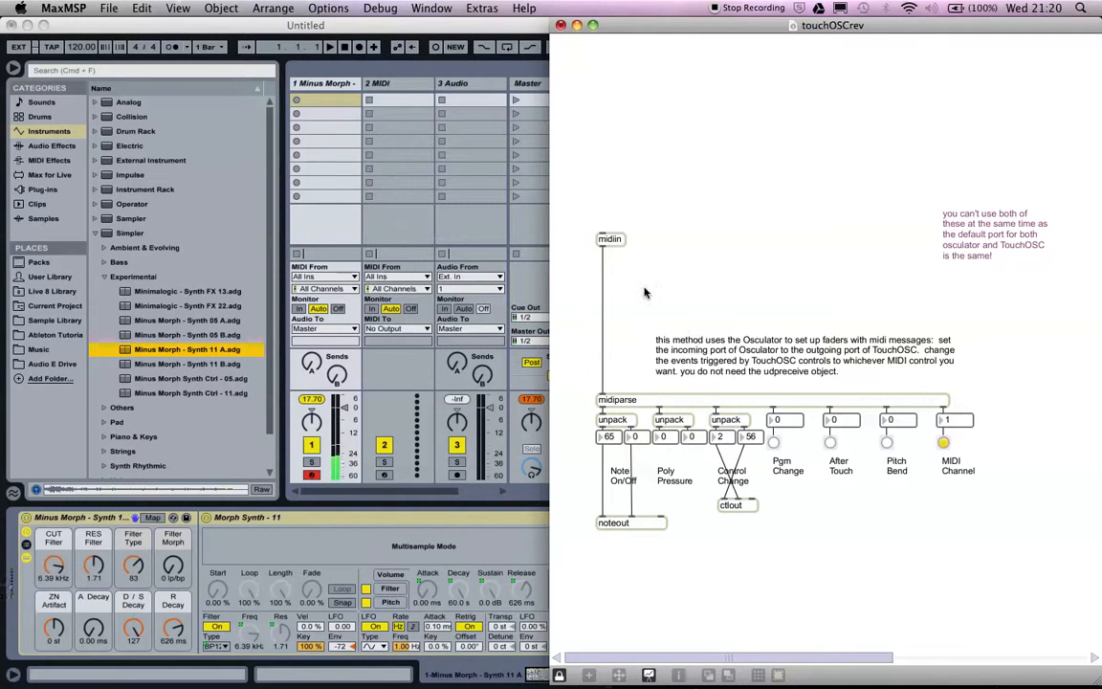
drag(634, 22, 700, 19)
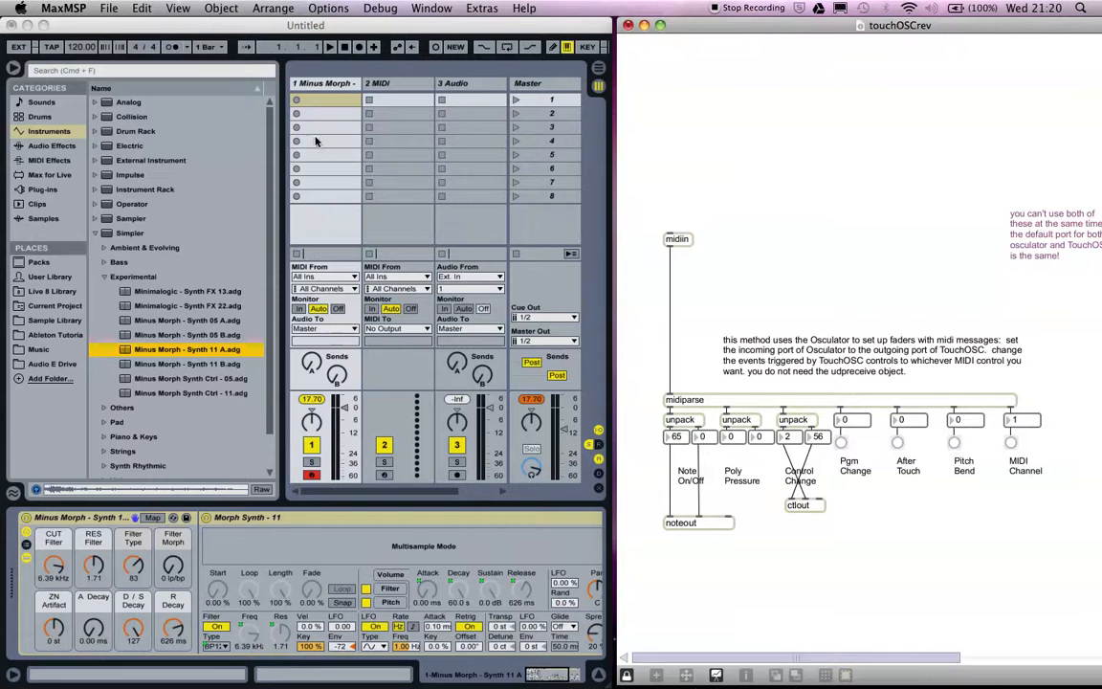
click(320, 279)
click(320, 279)
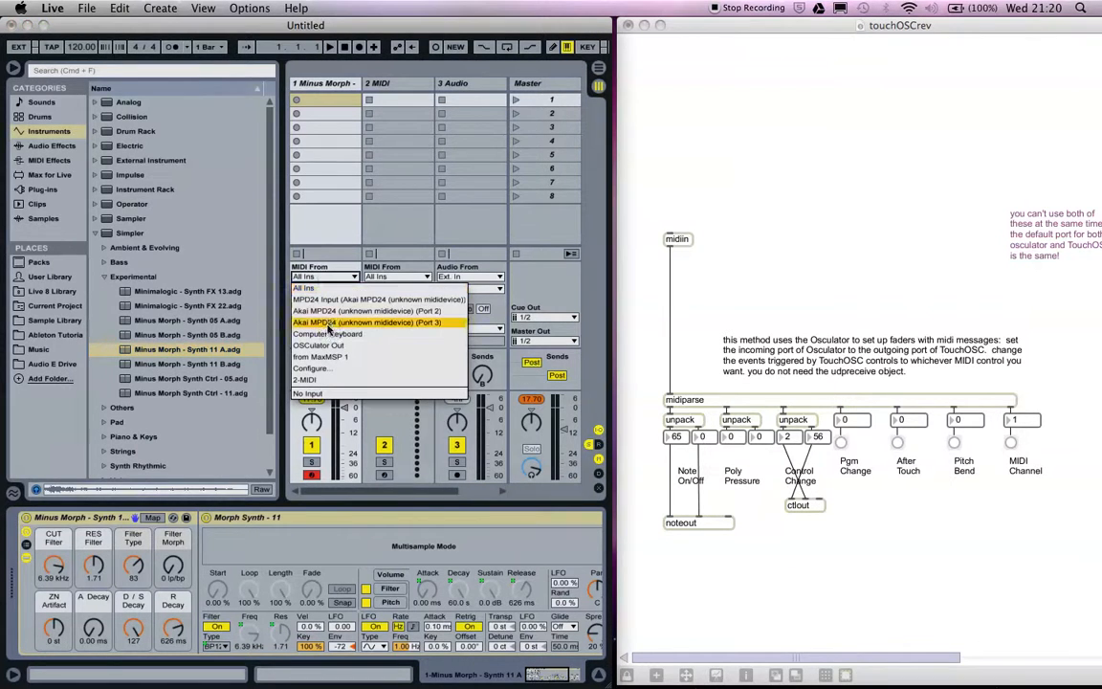
click(324, 357)
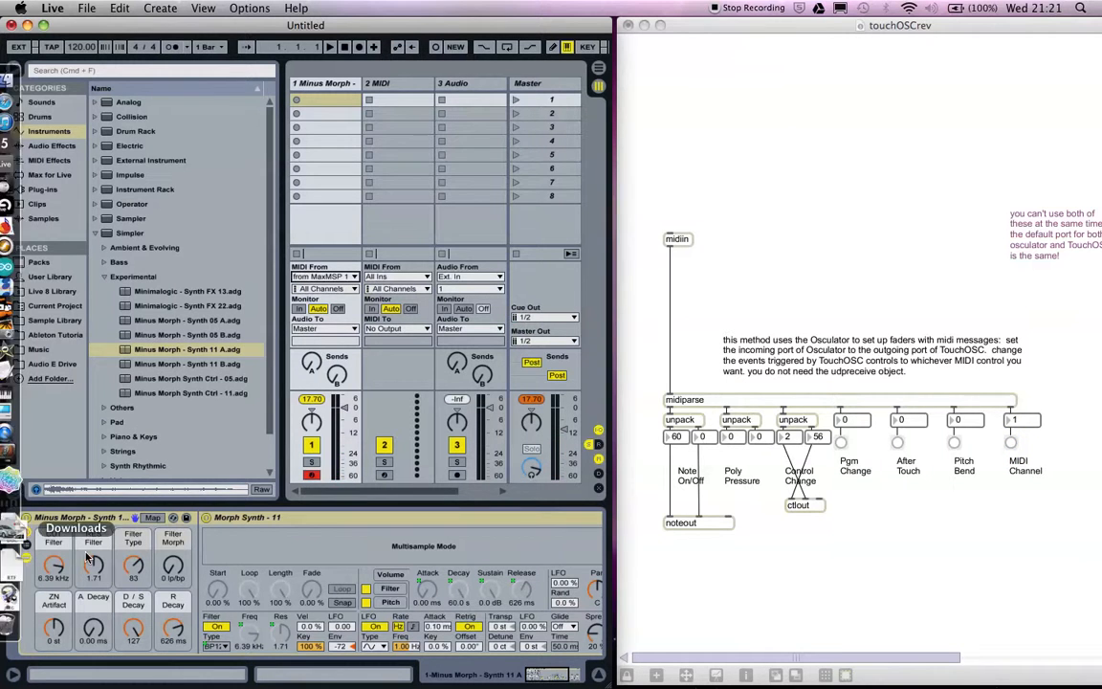
Set the synth's Filter Type macro to 40 and MIDI-map the CUT Filter macro to CC 1.
drag(132, 565, 132, 585)
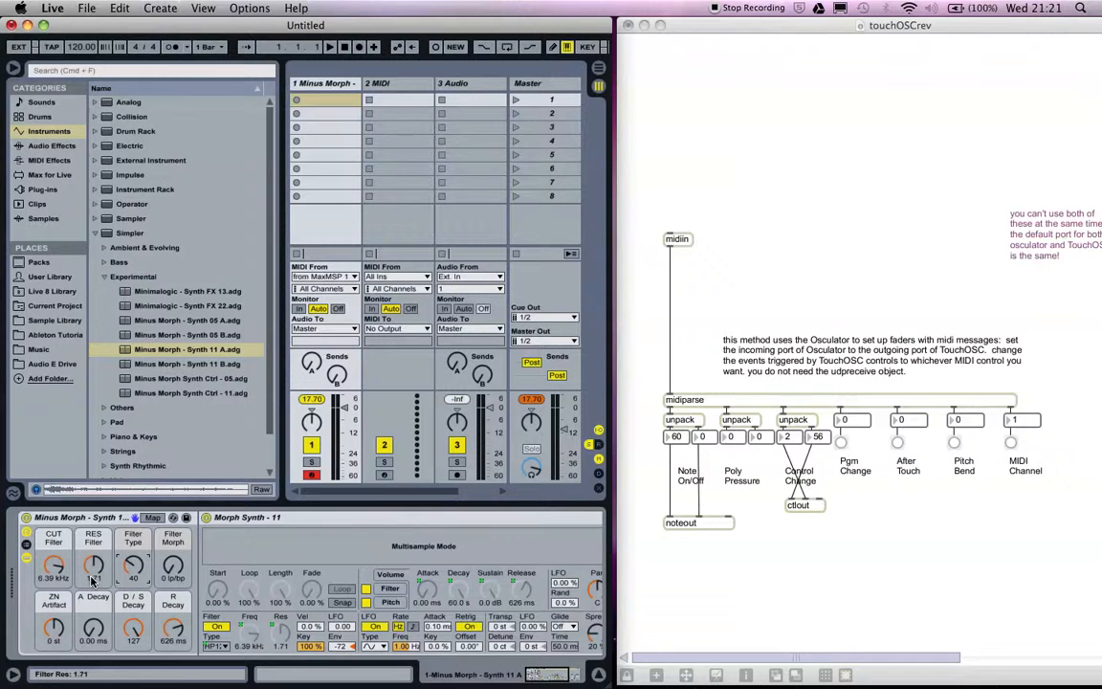
key(super+m)
click(54, 568)
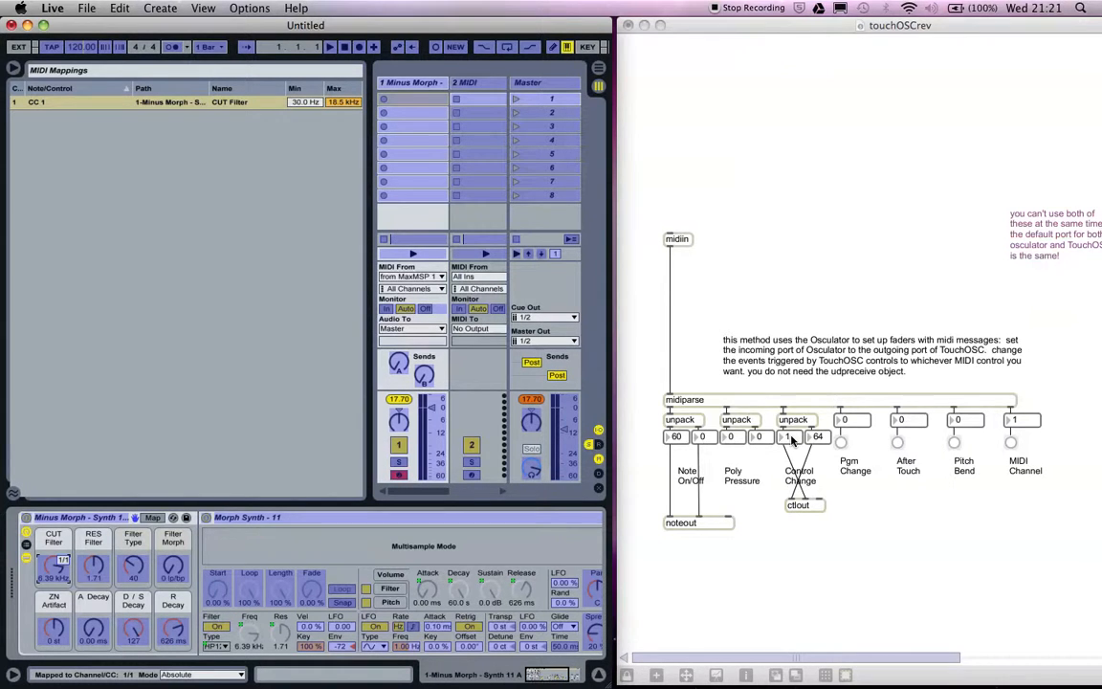
Check the fader assignments in OSCulator, return to Live, MIDI-map the RES Filter macro to CC 2 and leave mapping mode.
key(super+Tab)
key(super+Tab)
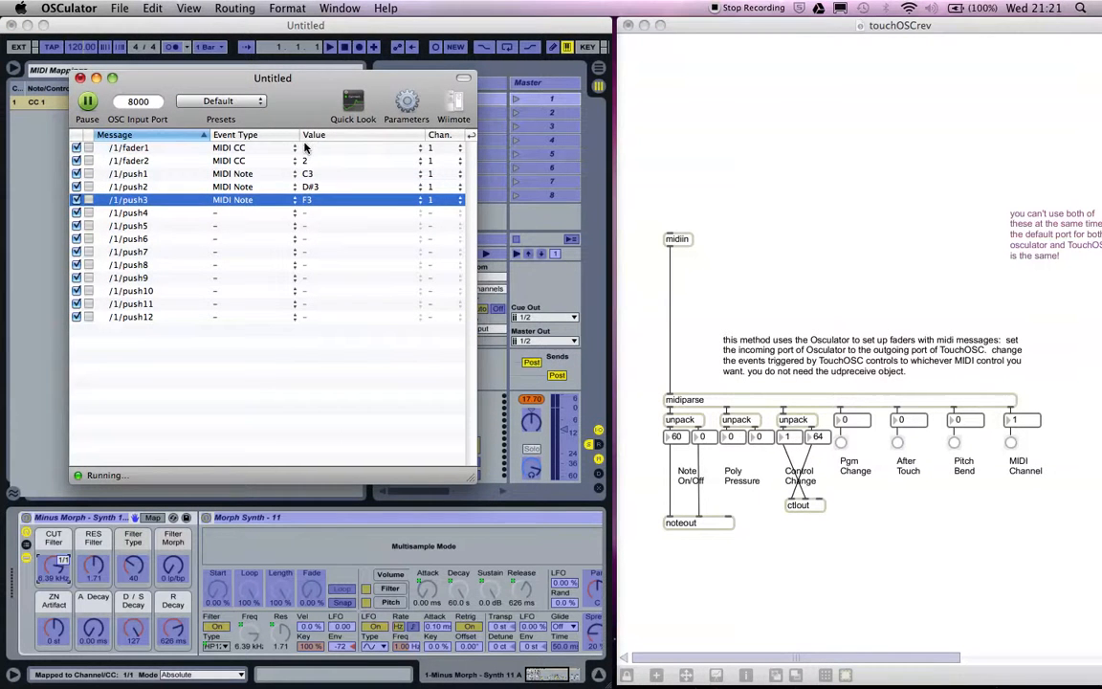
click(50, 140)
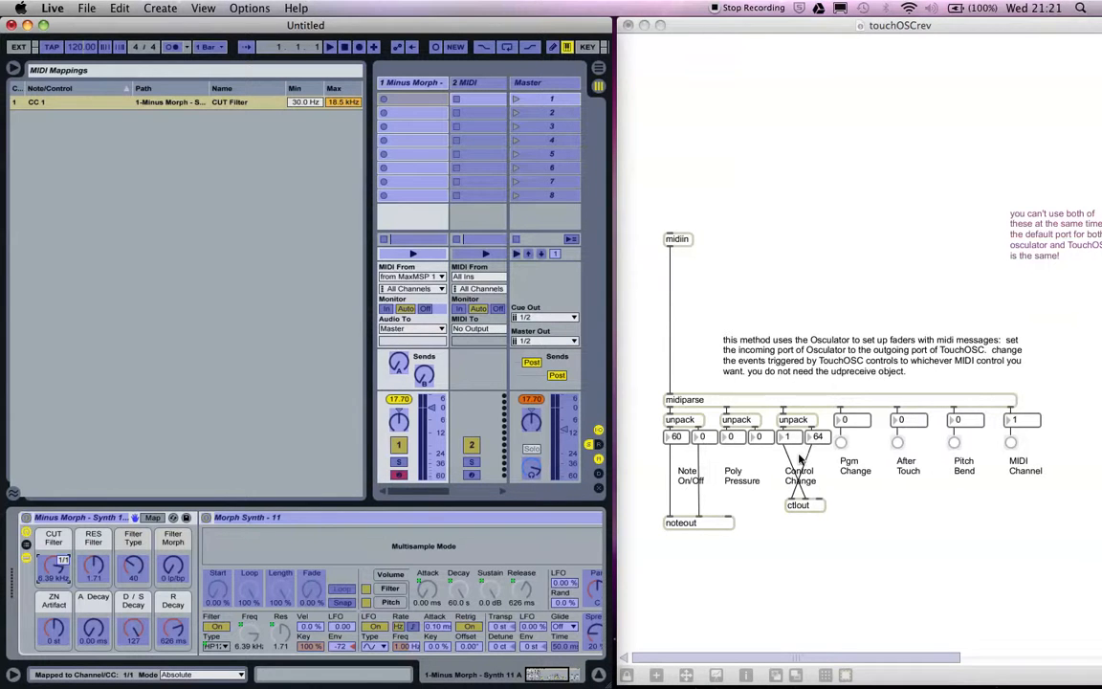
click(95, 565)
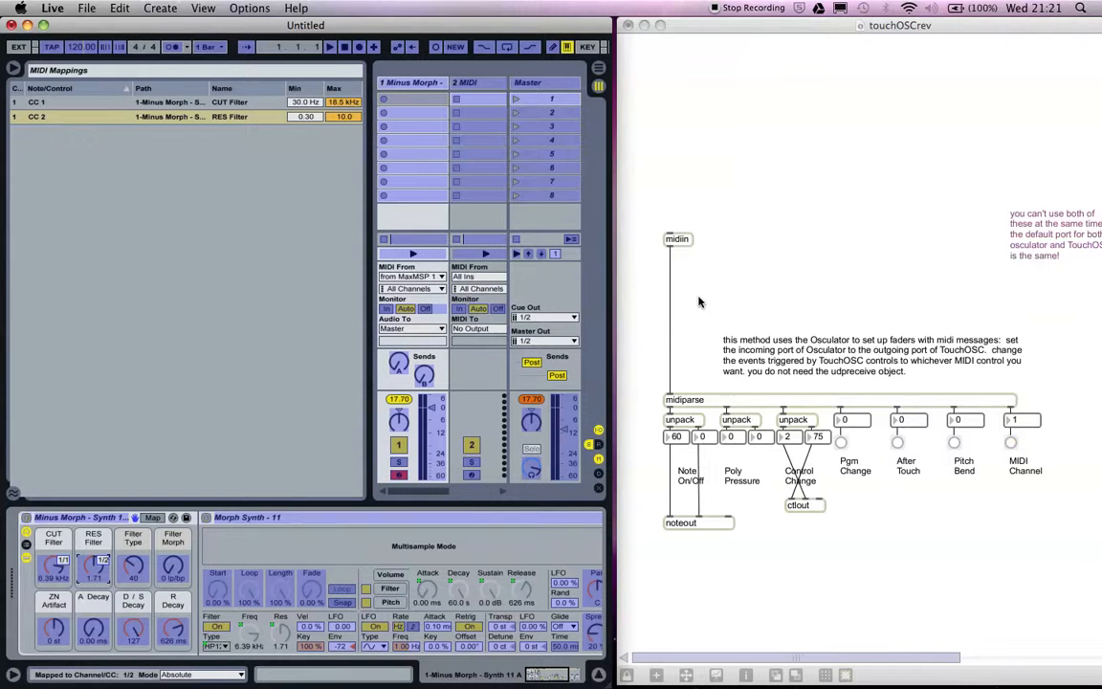
key(super+m)
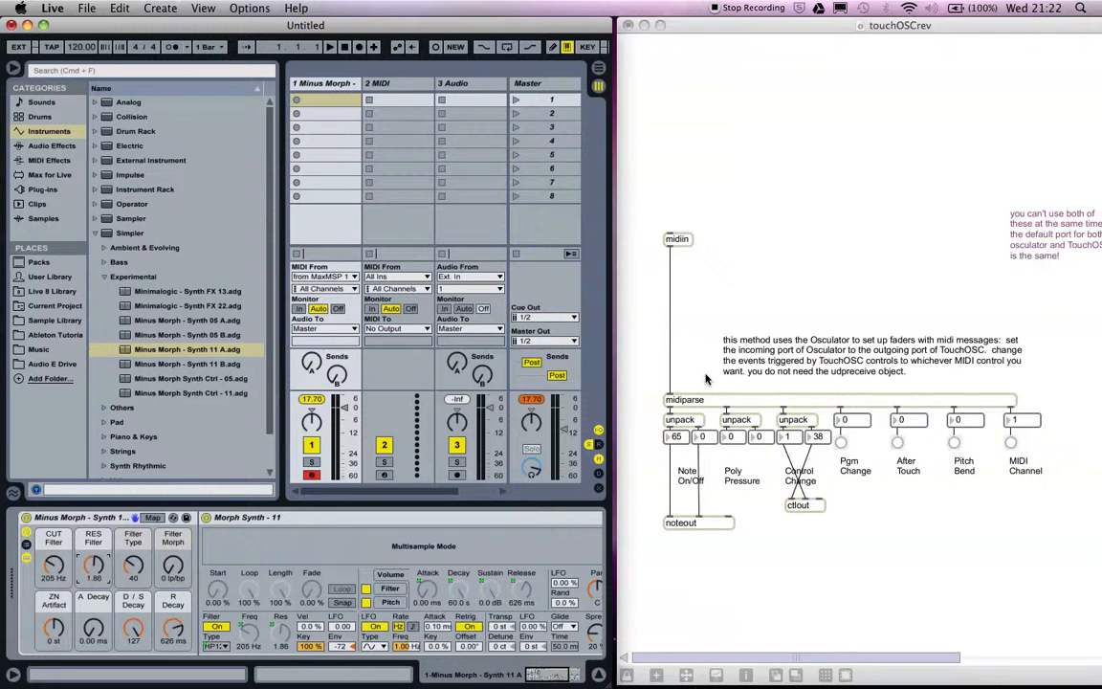
Switch to OSCulator, save its configuration as beatmachine in Documents, and return to Ableton Live.
key(super+Tab)
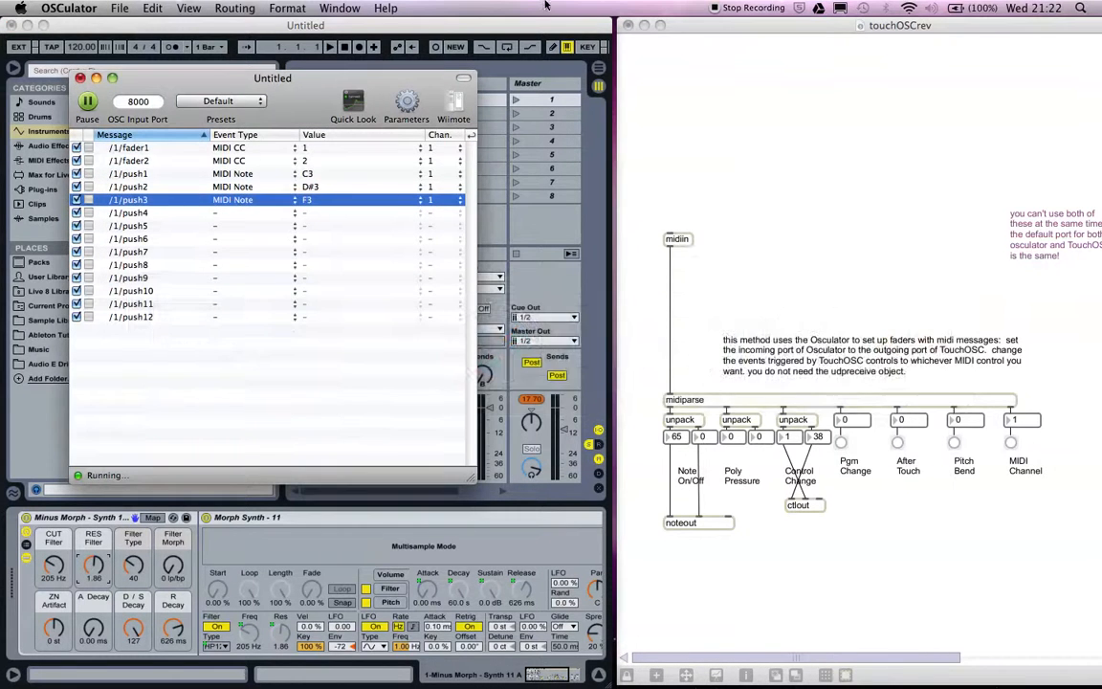
click(120, 9)
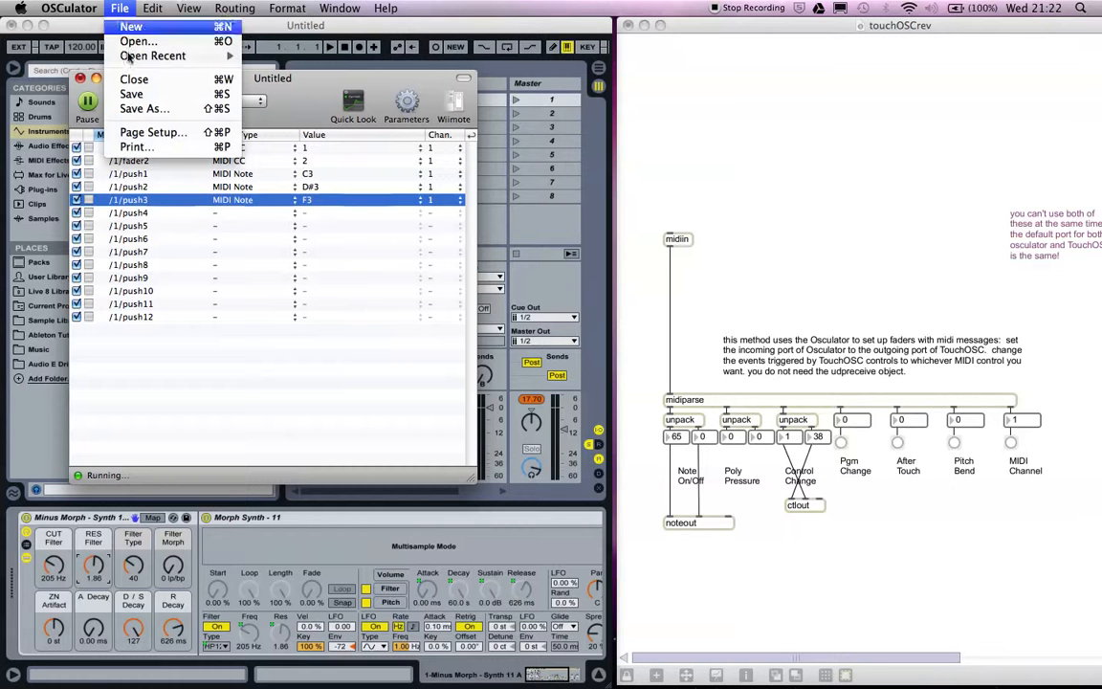
click(127, 96)
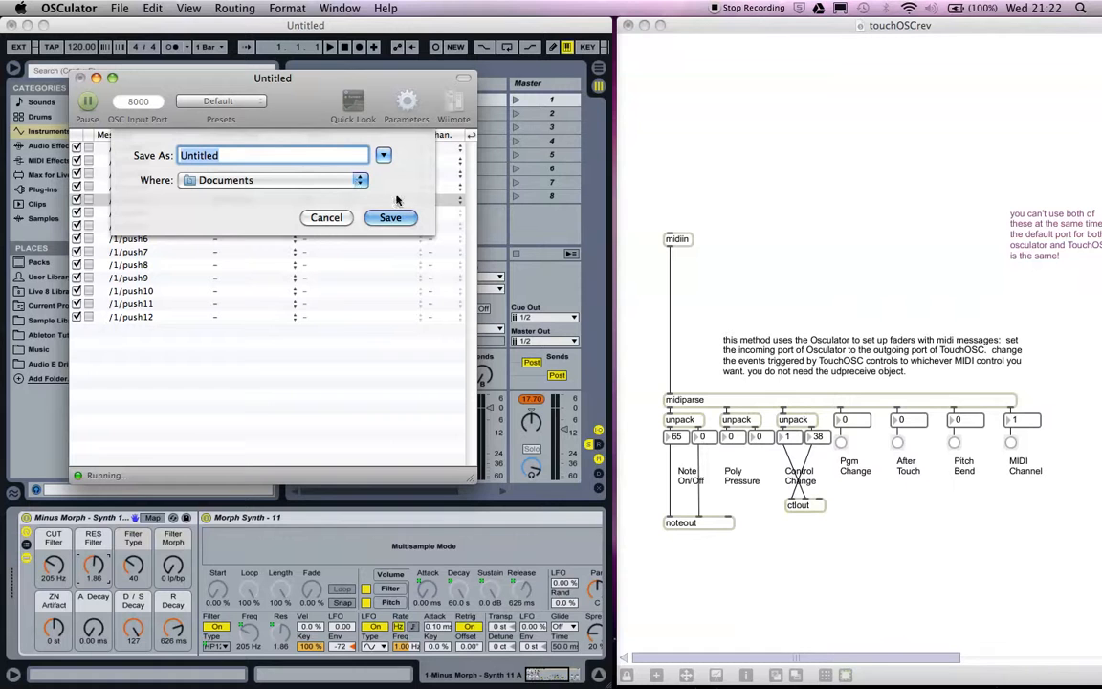
text(beatmaCHINE)
key(BackSpace)
key(BackSpace)
key(BackSpace)
key(BackSpace)
key(BackSpace)
text(chine)
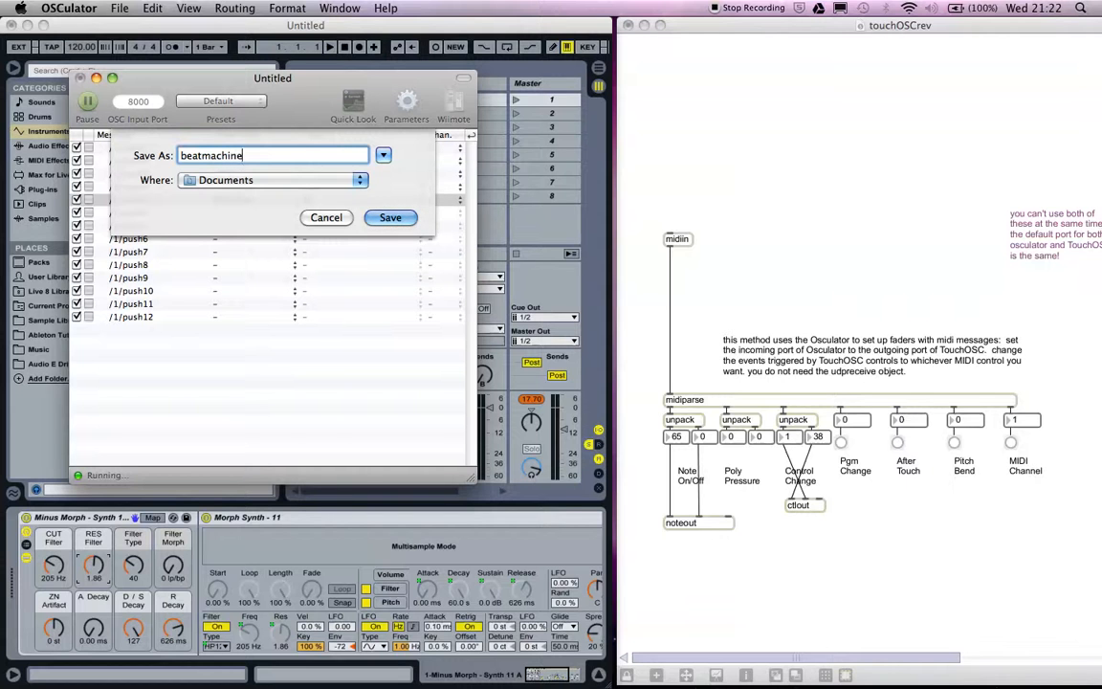
click(385, 218)
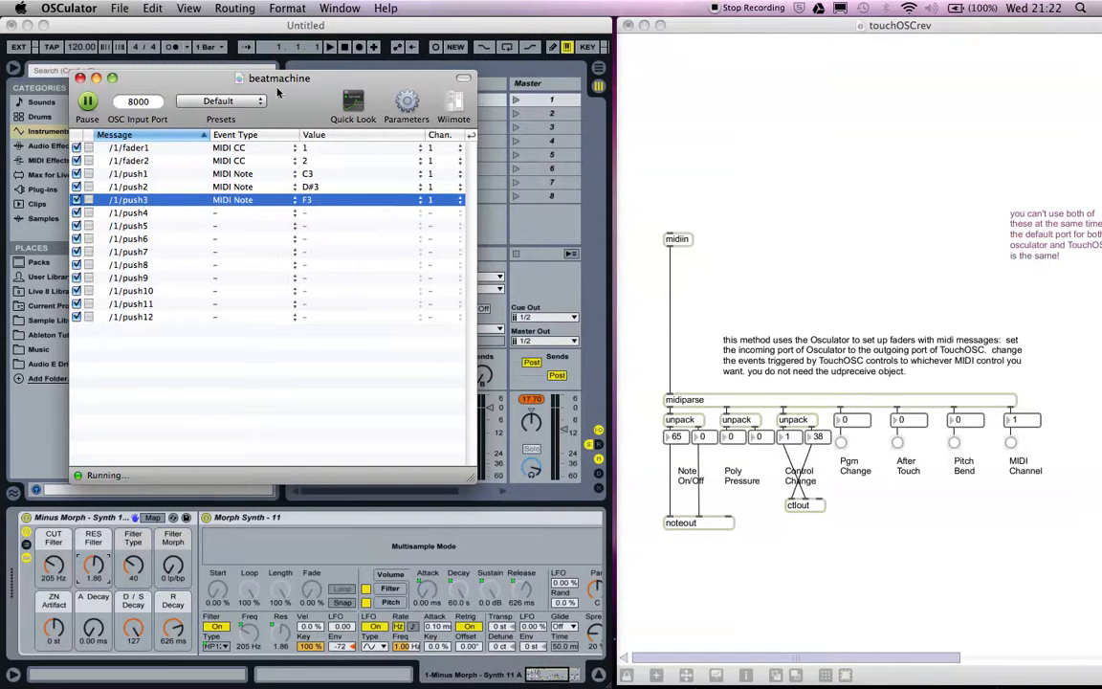
click(40, 408)
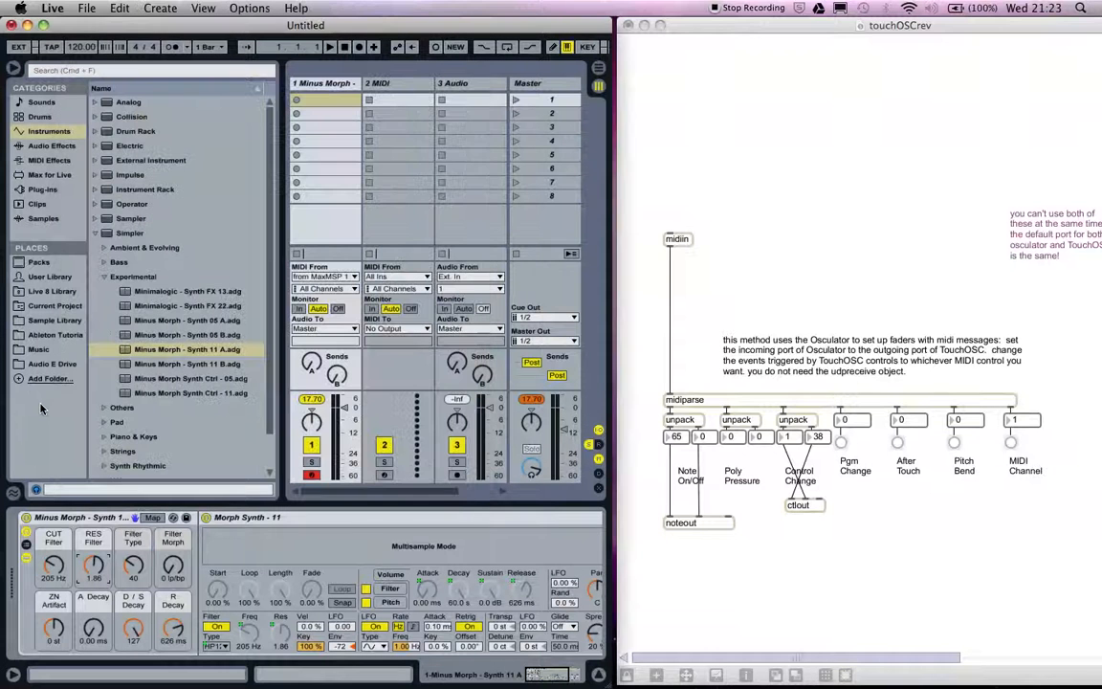